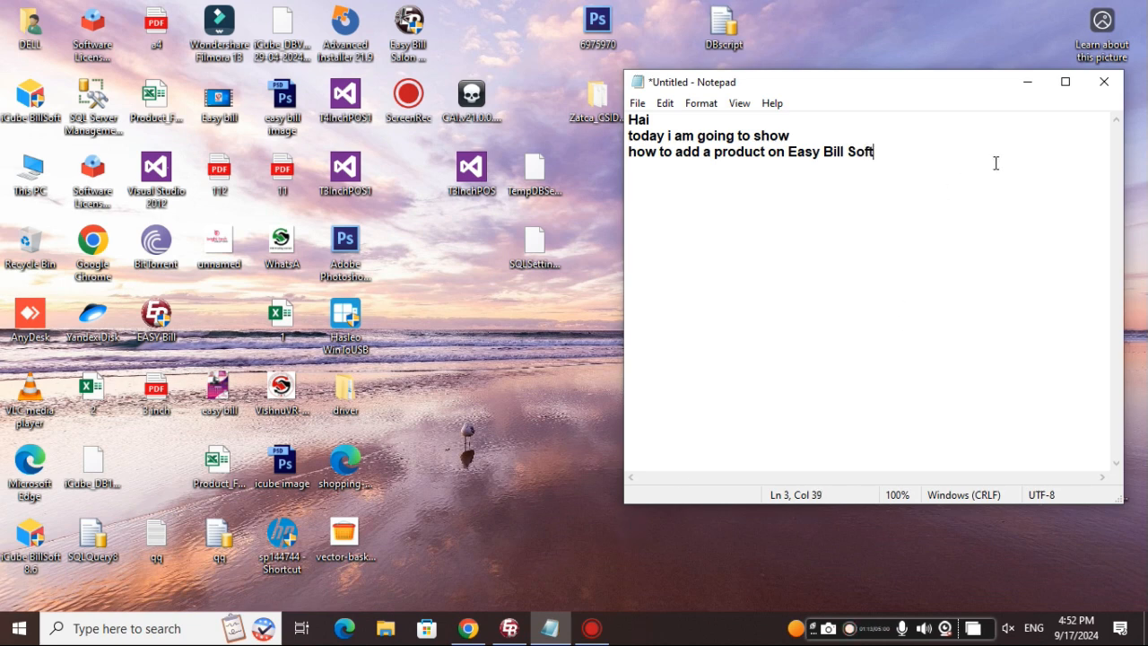
Step: Switch from the Notepad note to EASY Bill and open a new product entry form
left_click(1027, 83)
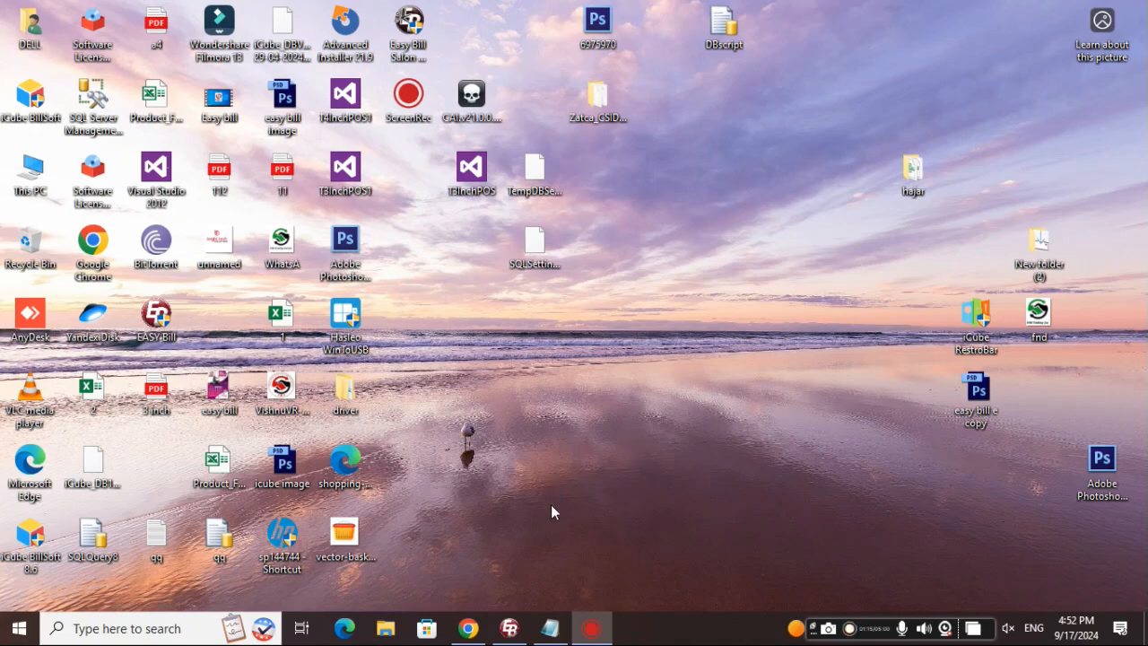
left_click(507, 631)
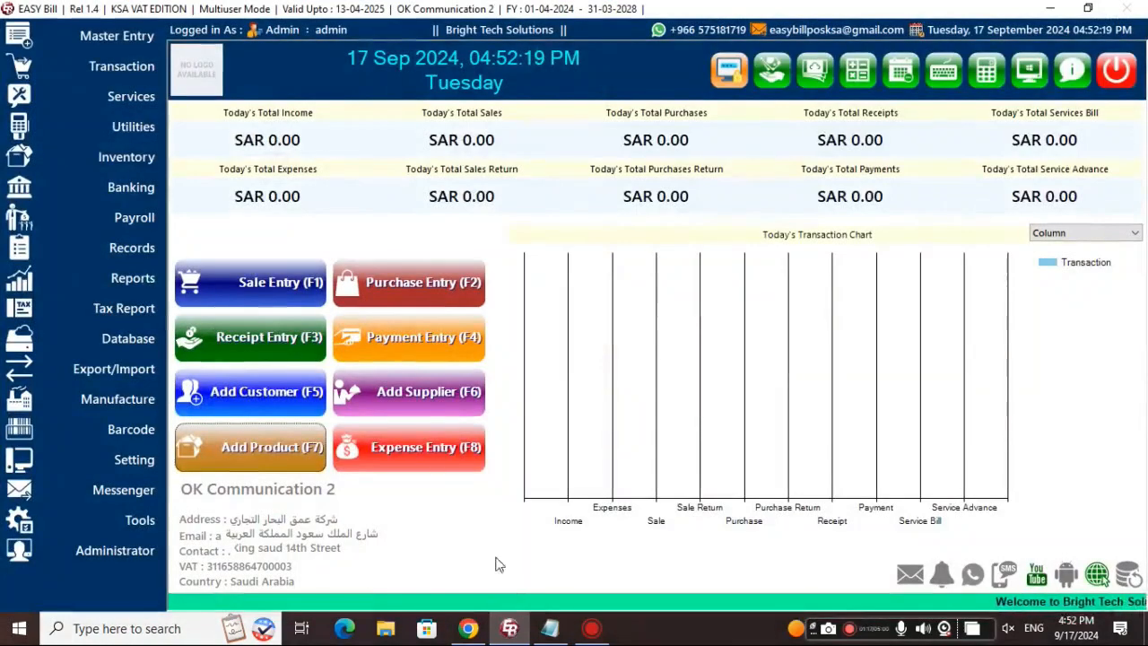
left_click(238, 457)
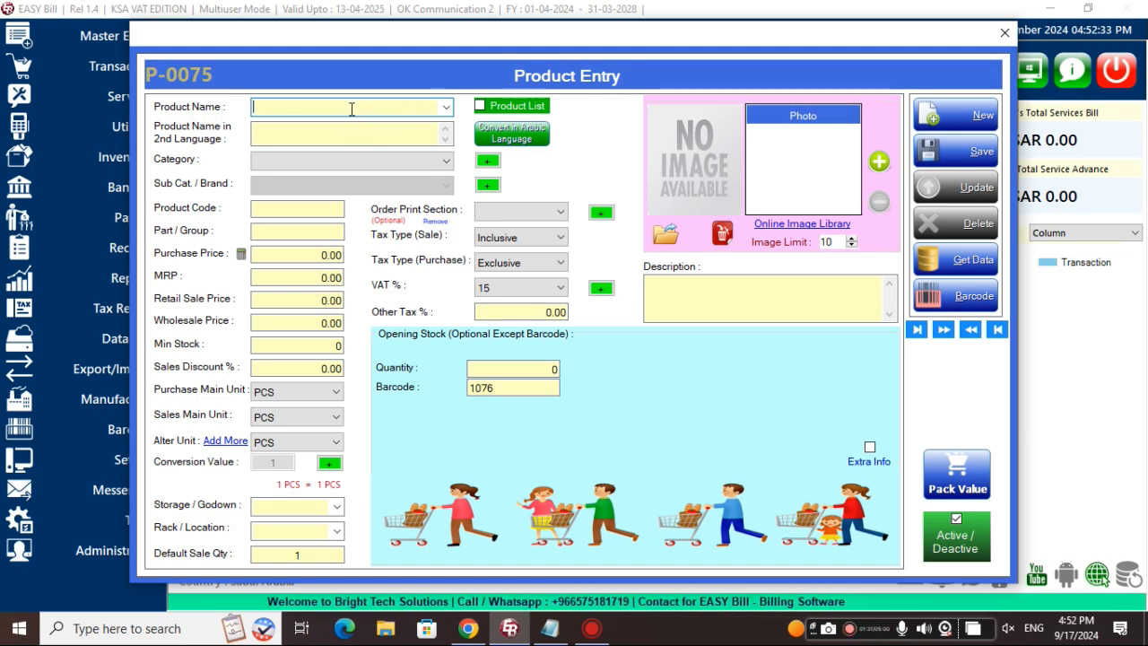
Step: Enter "Sony Bluetooth Headset" as the product name
type("S")
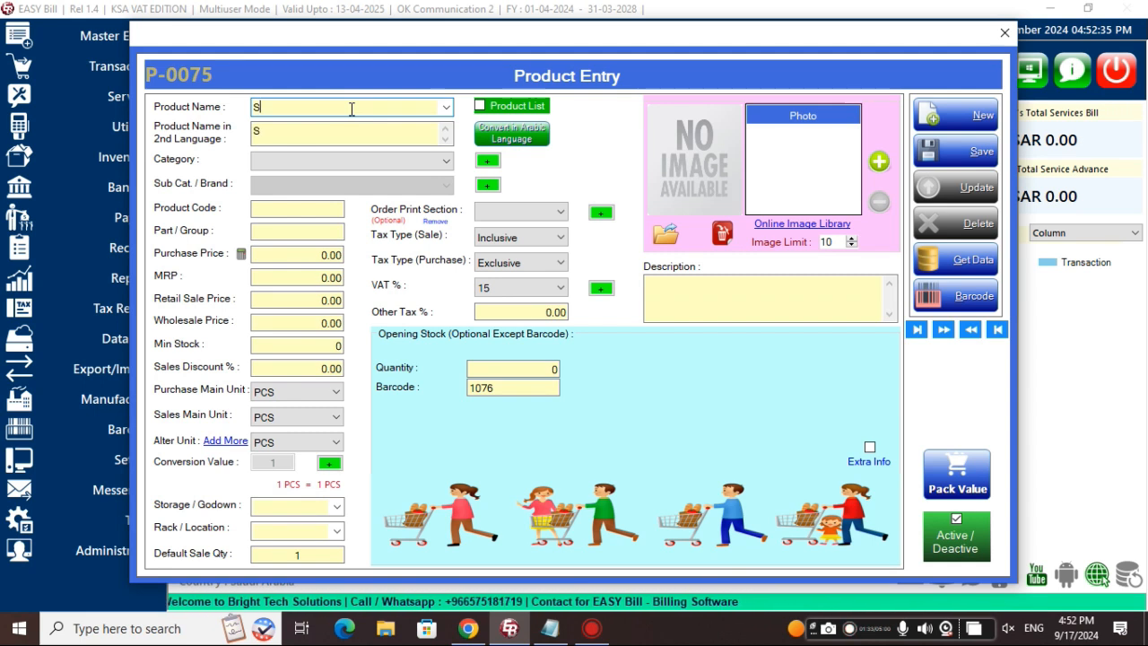
type("ony")
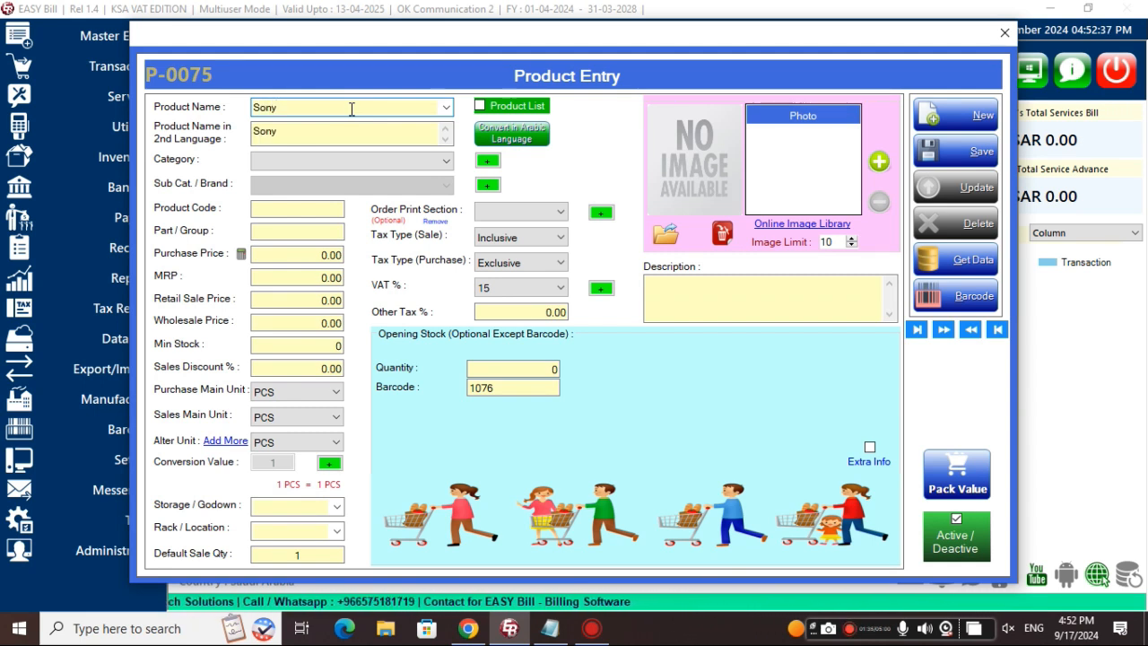
type(" Bl")
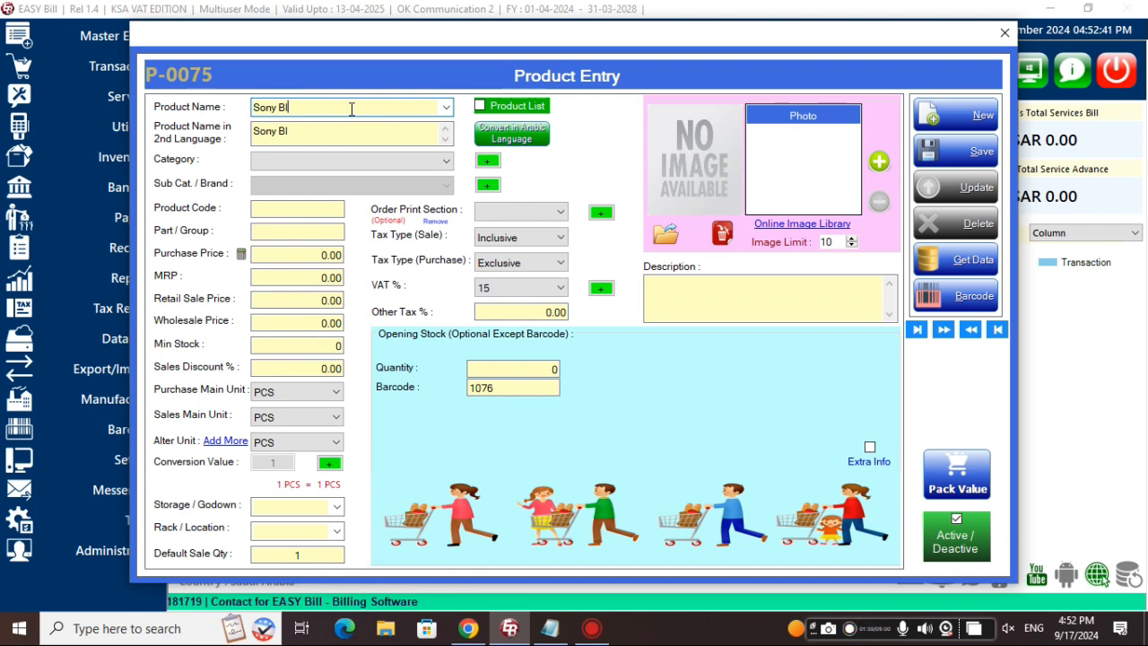
type("uetooth Headset")
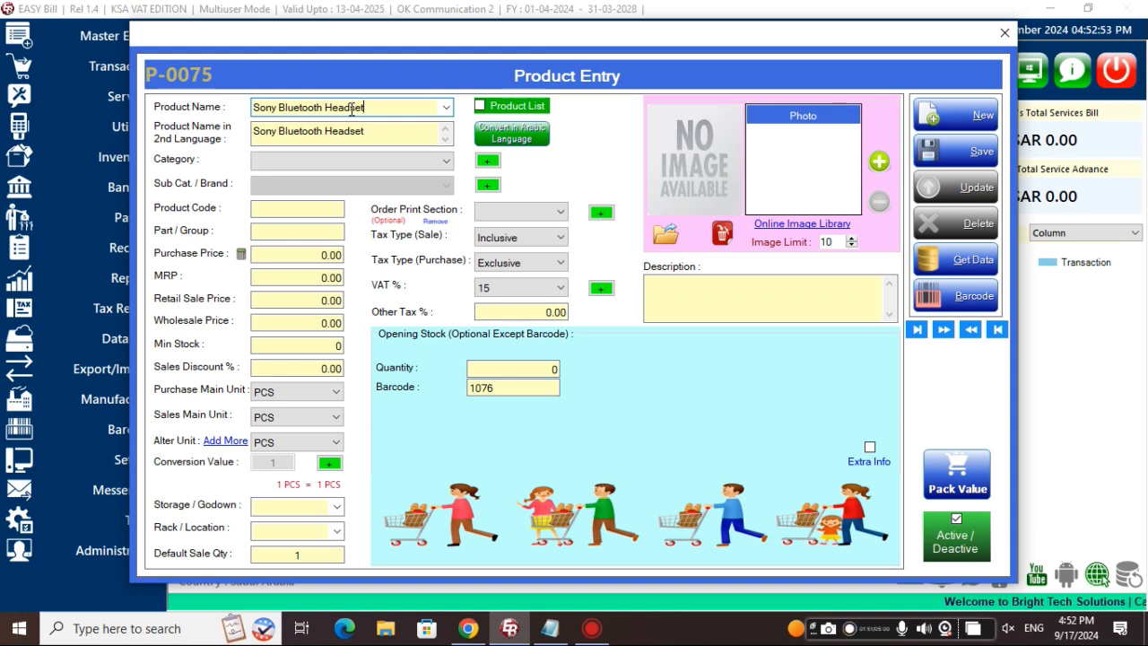
Step: Convert the product's second-language name to Arabic and assign the product to the BLUTOOTH category
left_click(482, 130)
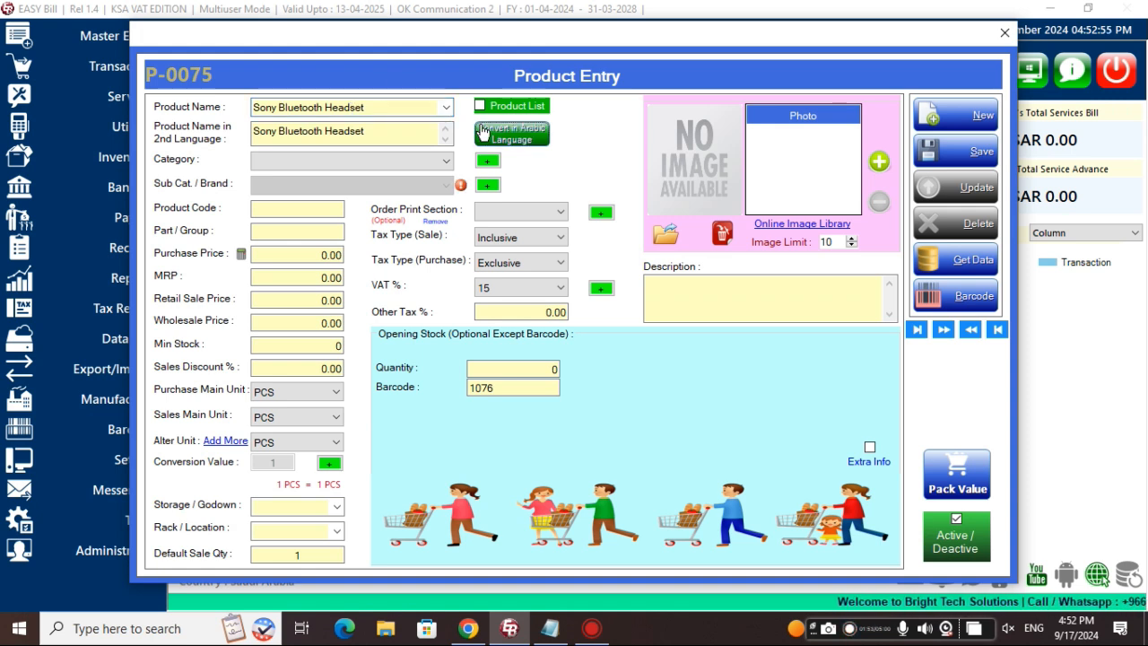
left_click(392, 162)
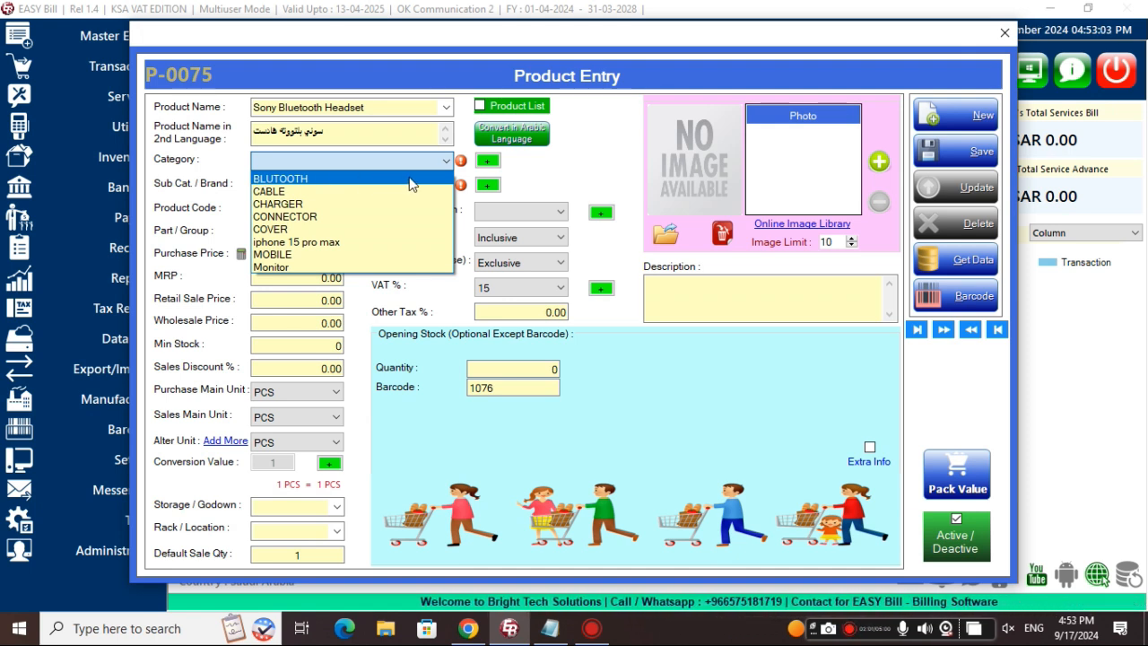
left_click(307, 179)
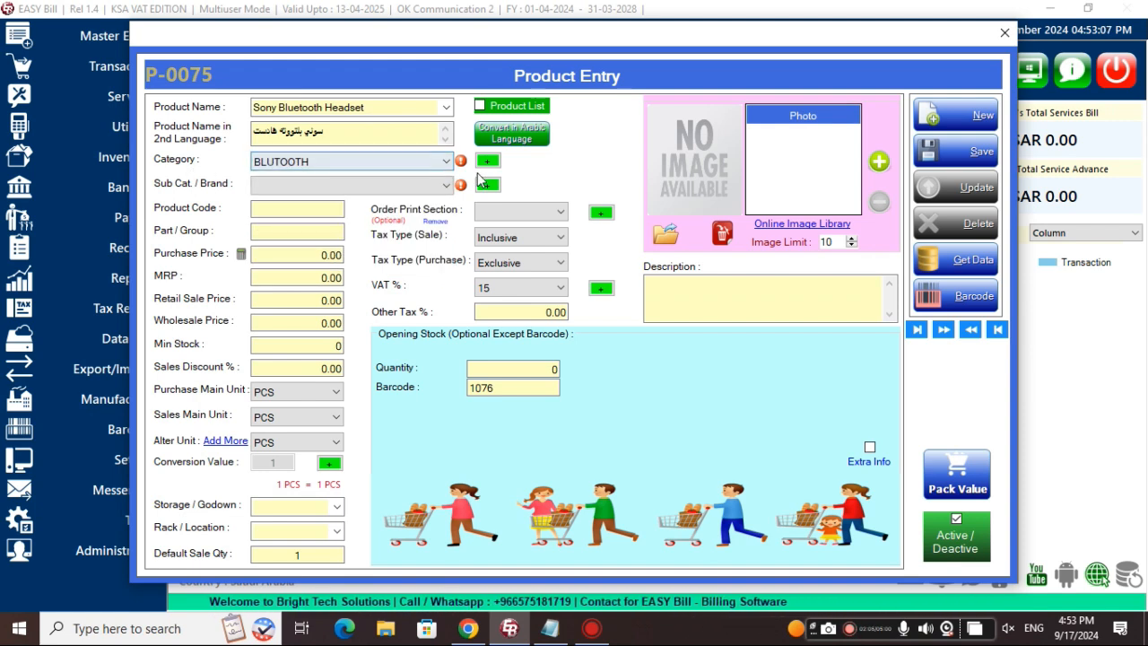
Step: Switch to Notepad, add the line "if there is no category just click +" below a blank line, and minimize the note
mouse_move(545, 633)
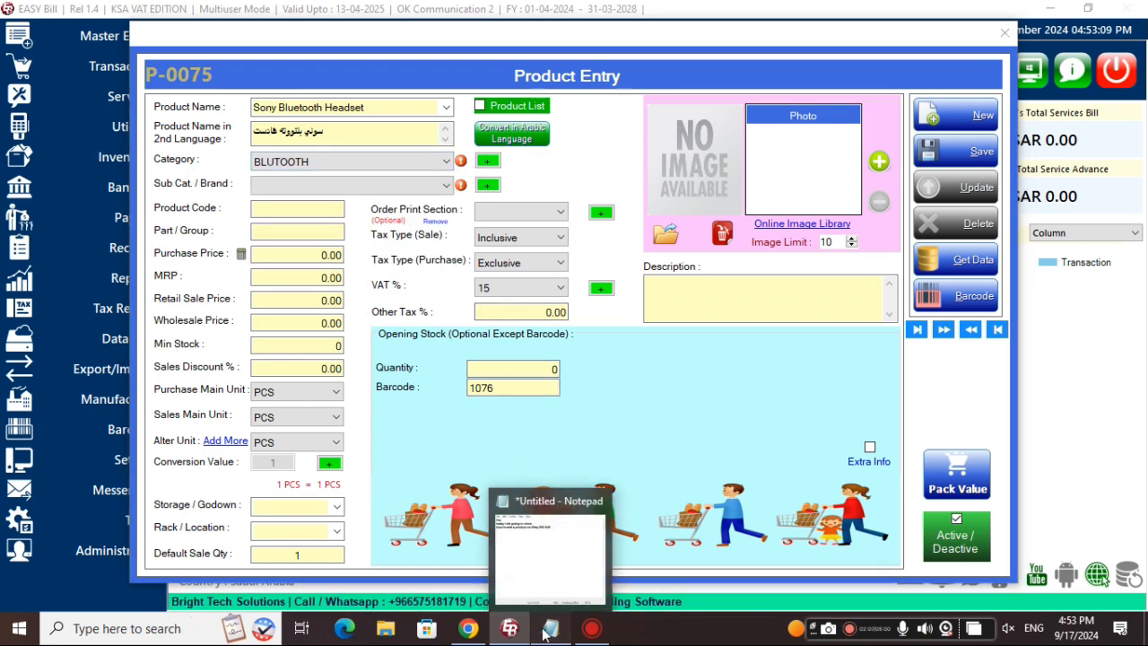
left_click(549, 547)
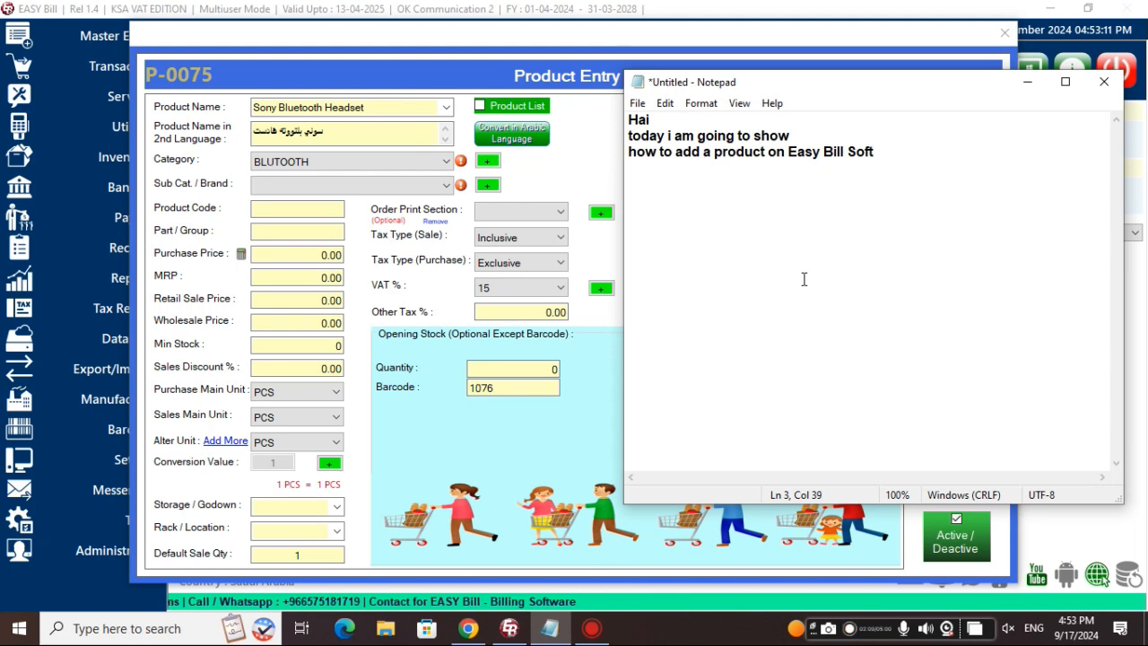
key("Return")
key("Return")
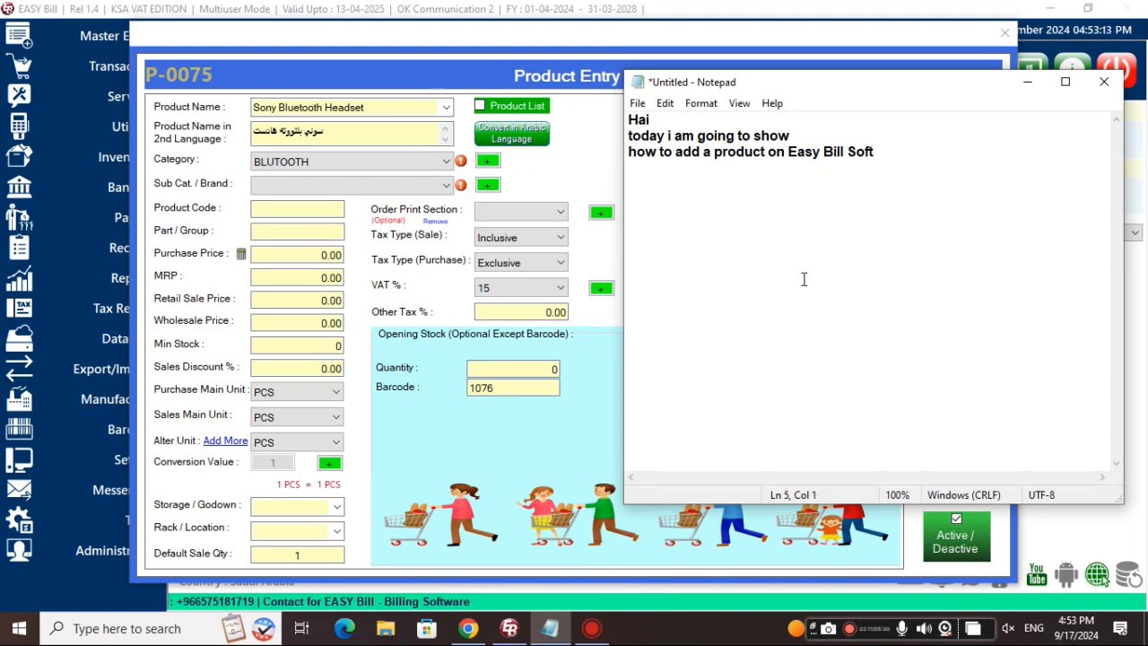
type("if there is no cate")
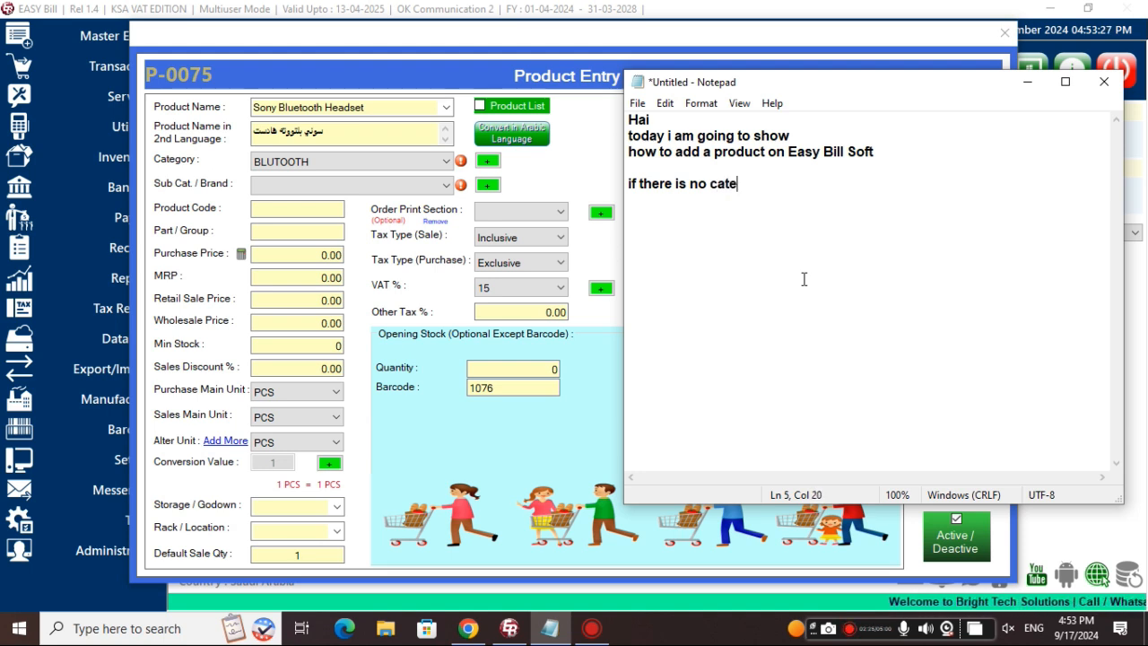
type("gory")
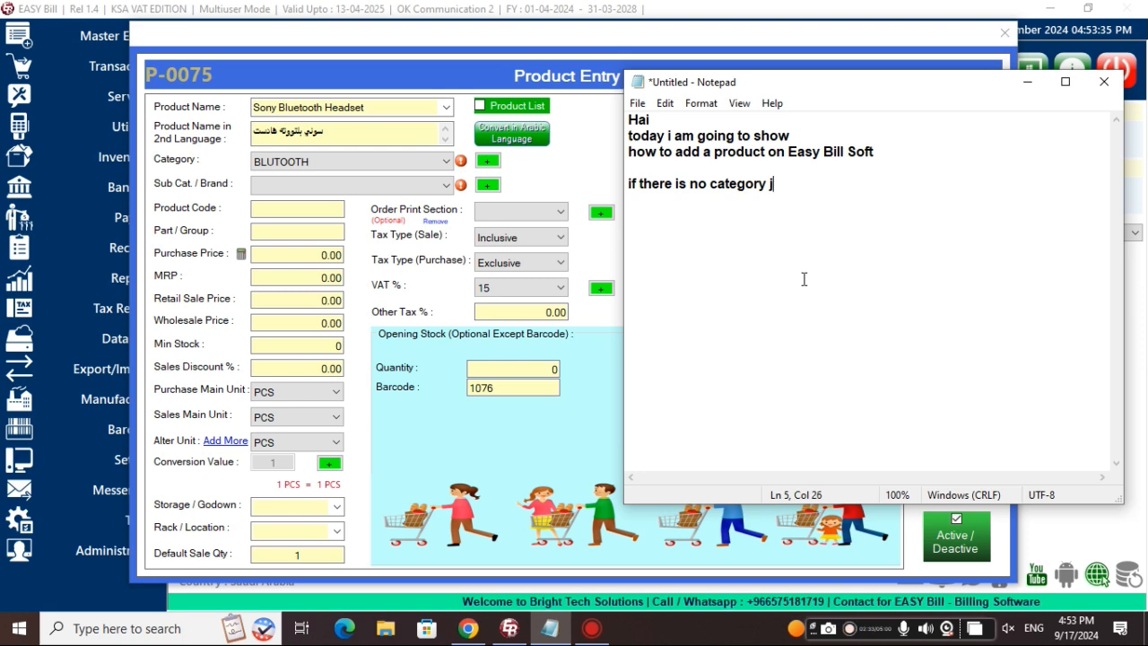
type(" jus")
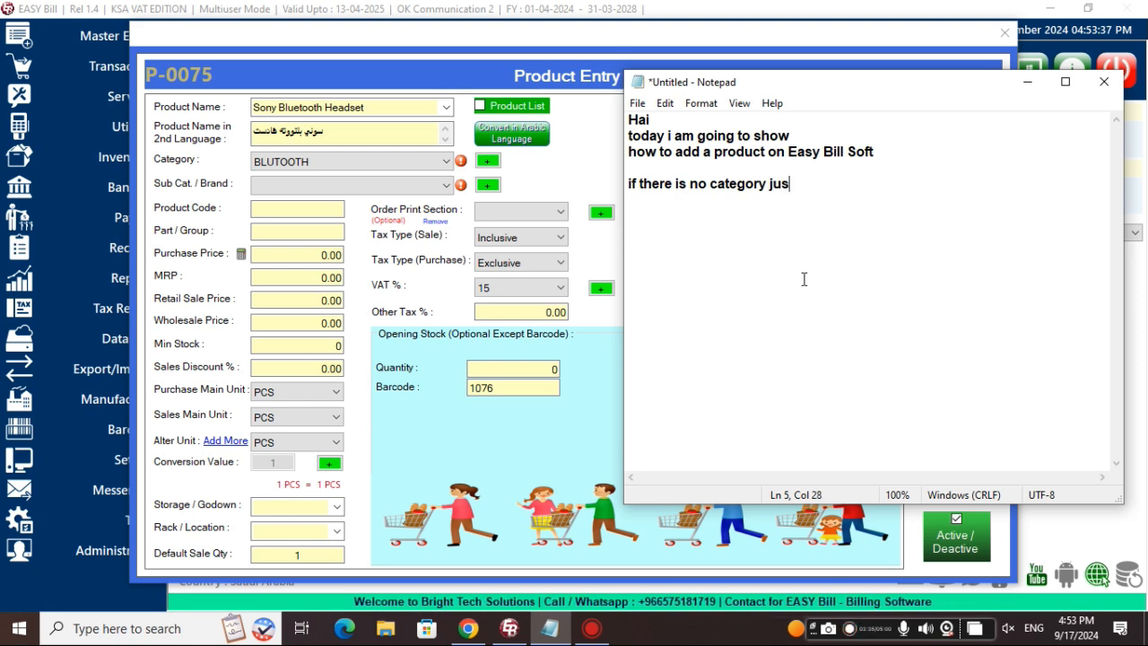
type("t click")
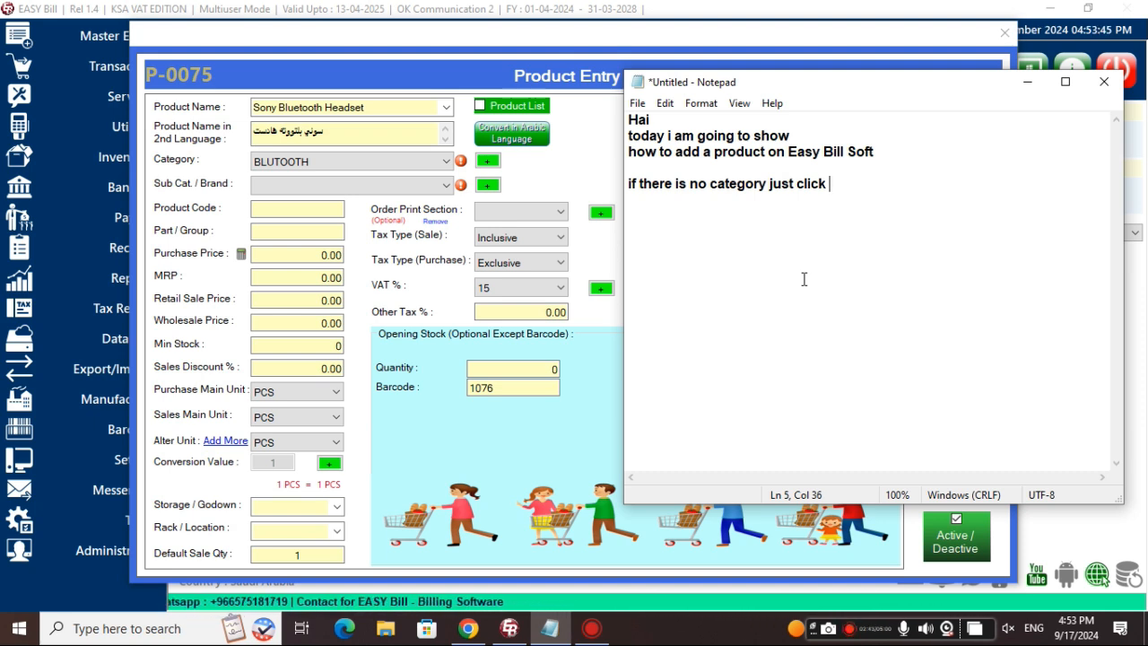
type("+")
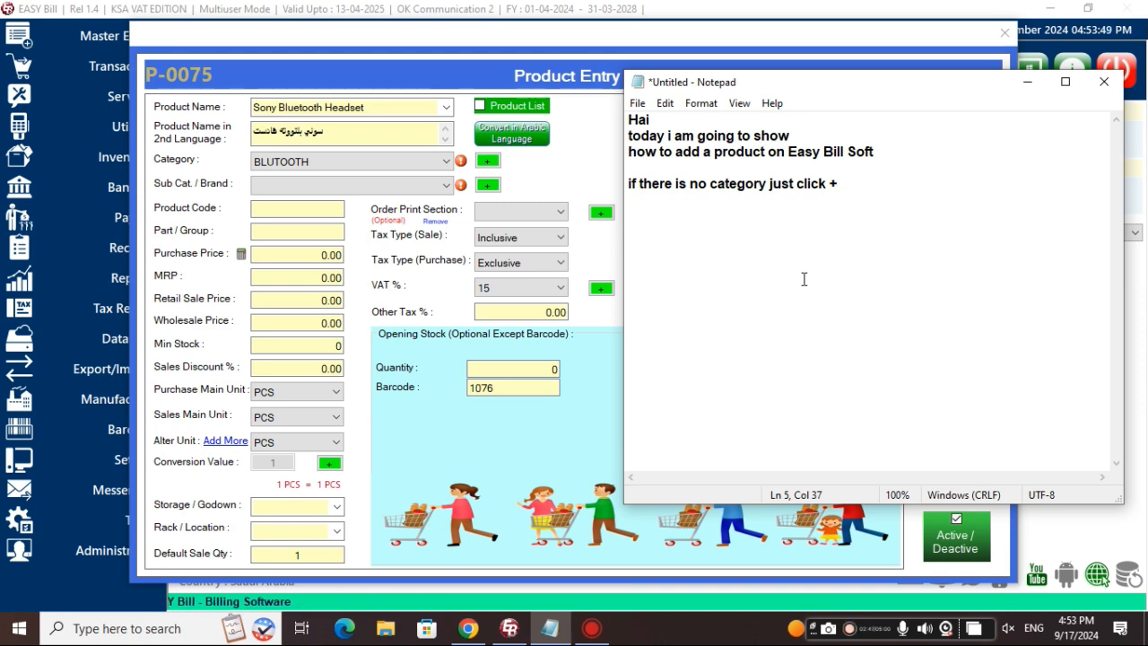
left_click(1023, 83)
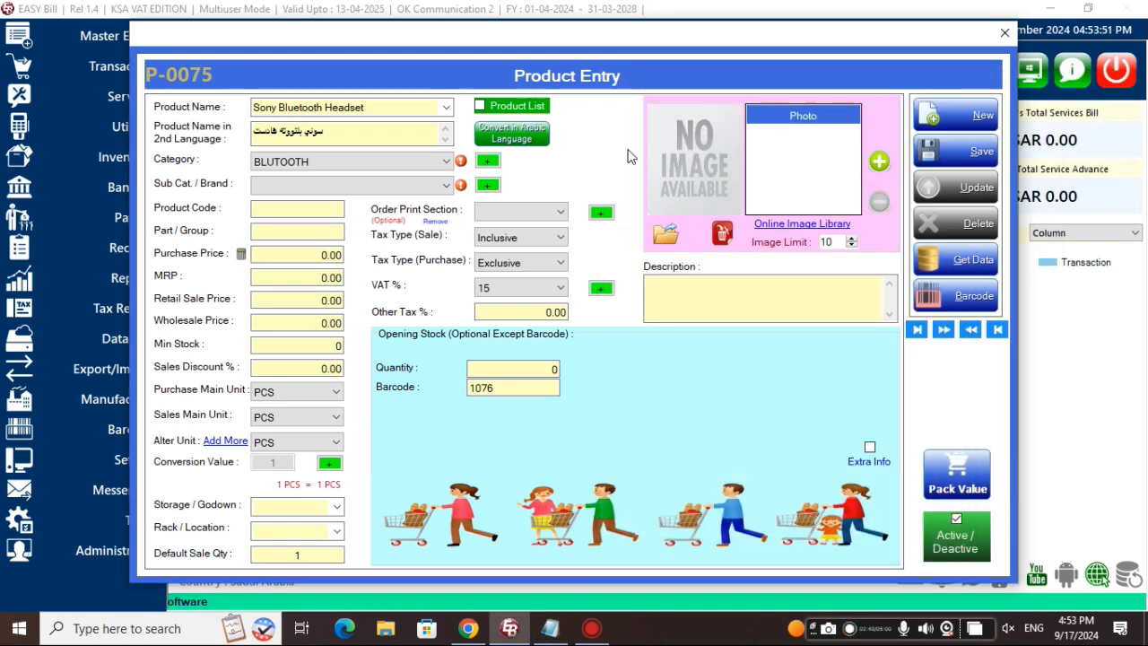
Step: Open the list for managing categories, view the BLUTOOTH entry and close the list
left_click(489, 162)
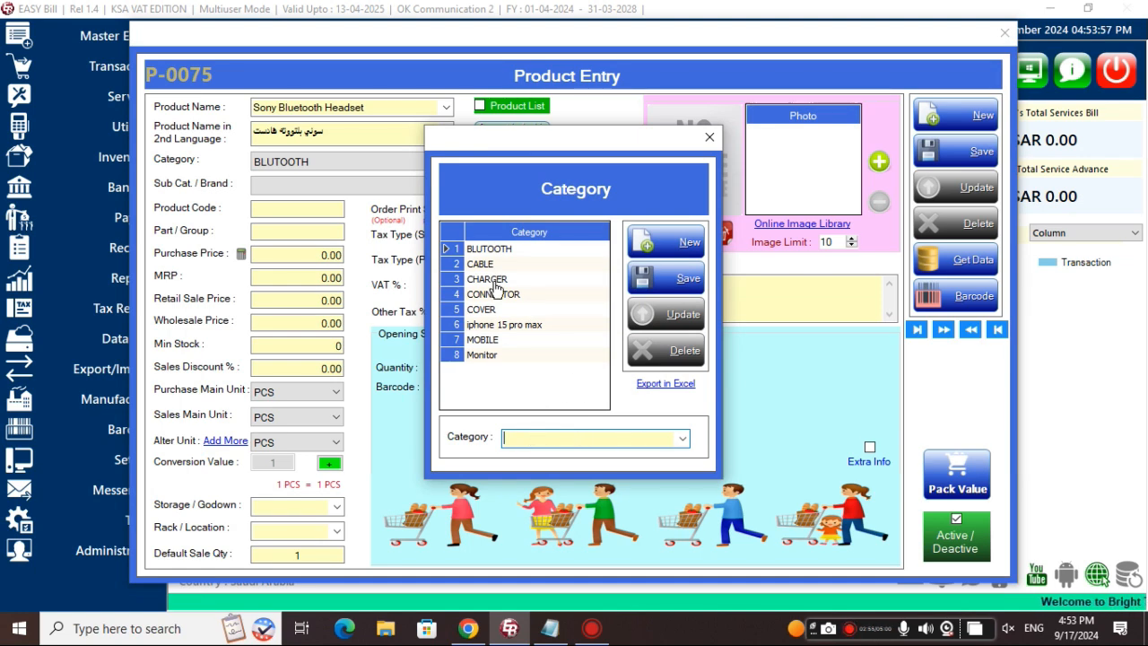
left_click(488, 251)
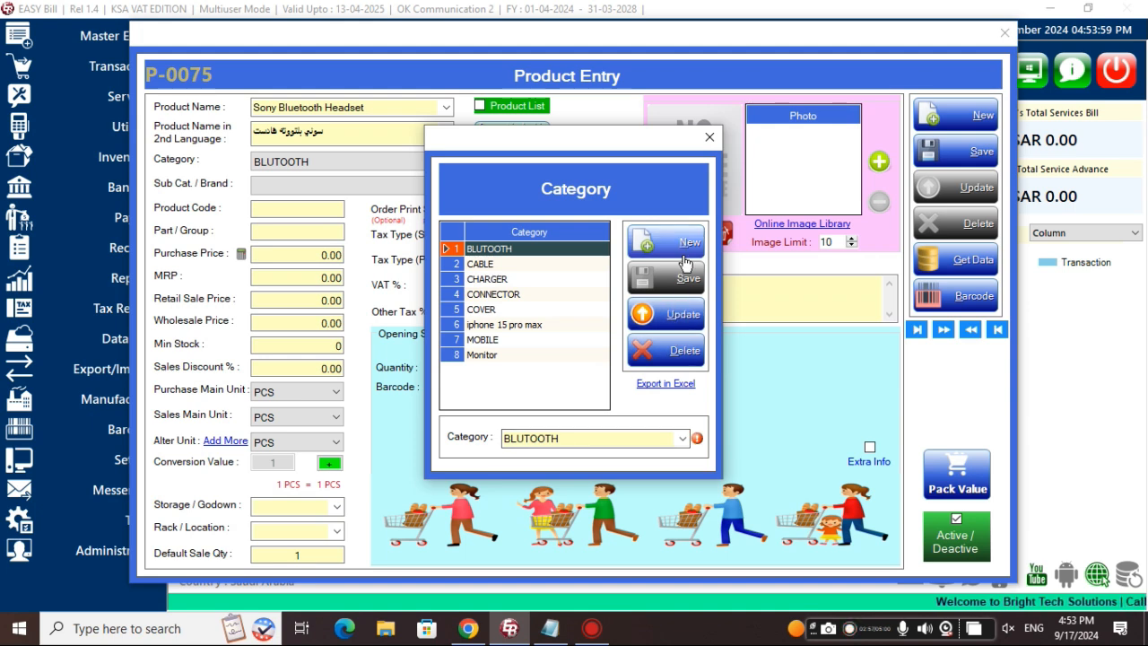
left_click(708, 137)
Step: Set the product's category to BLUTOOTH and its sub category / brand to GENERAL
left_click(349, 161)
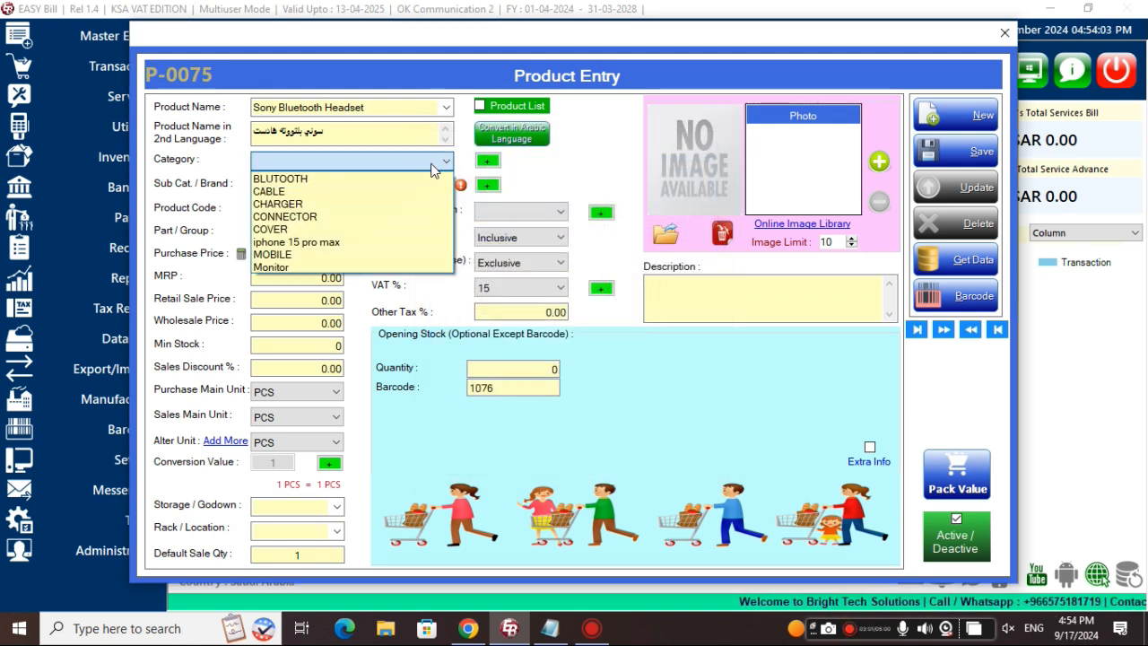
left_click(318, 179)
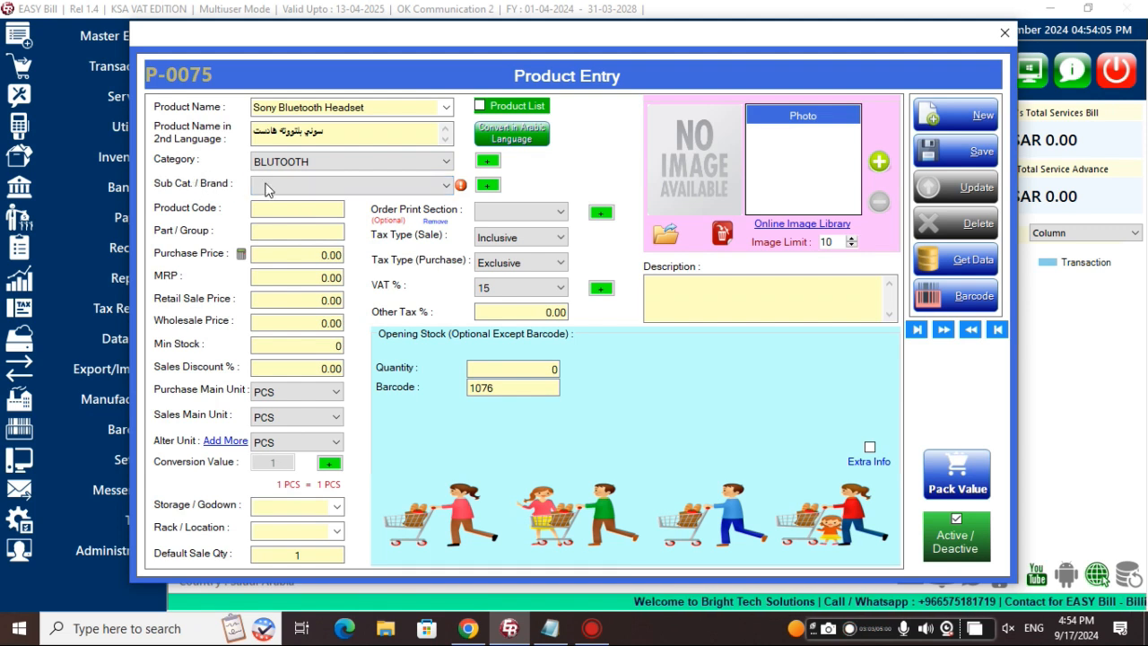
left_click(428, 192)
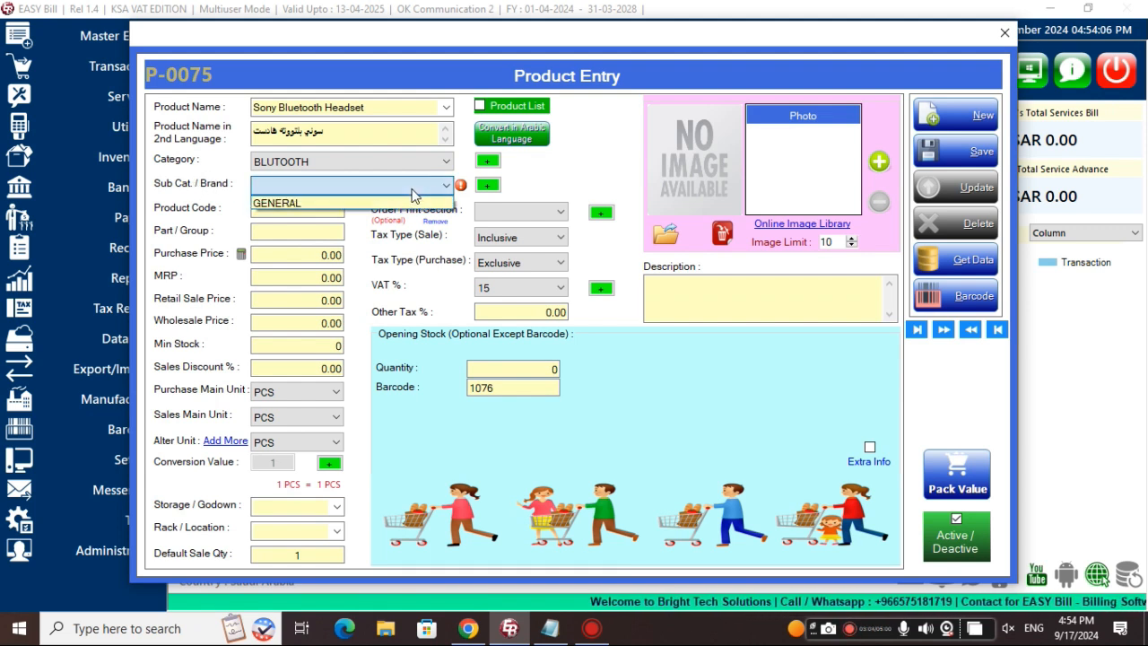
left_click(295, 204)
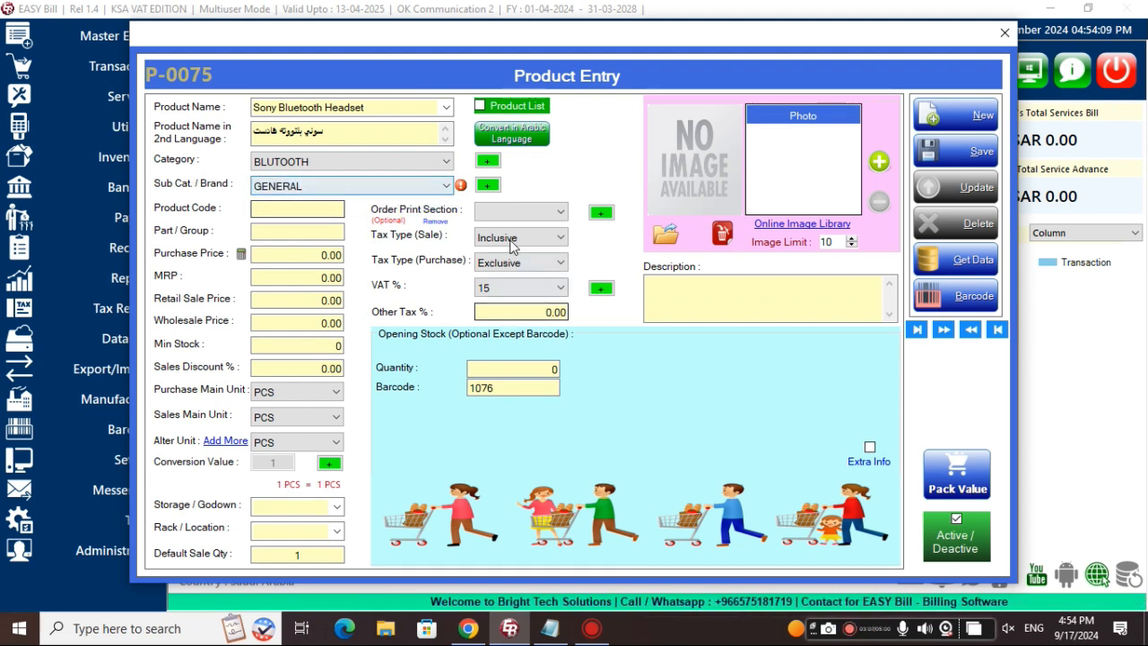
Step: Fill in GENERAL under the BLUTOOTH category in the Sub Category / Brand form, load the matching existing entry, and close the form without saving
left_click(494, 192)
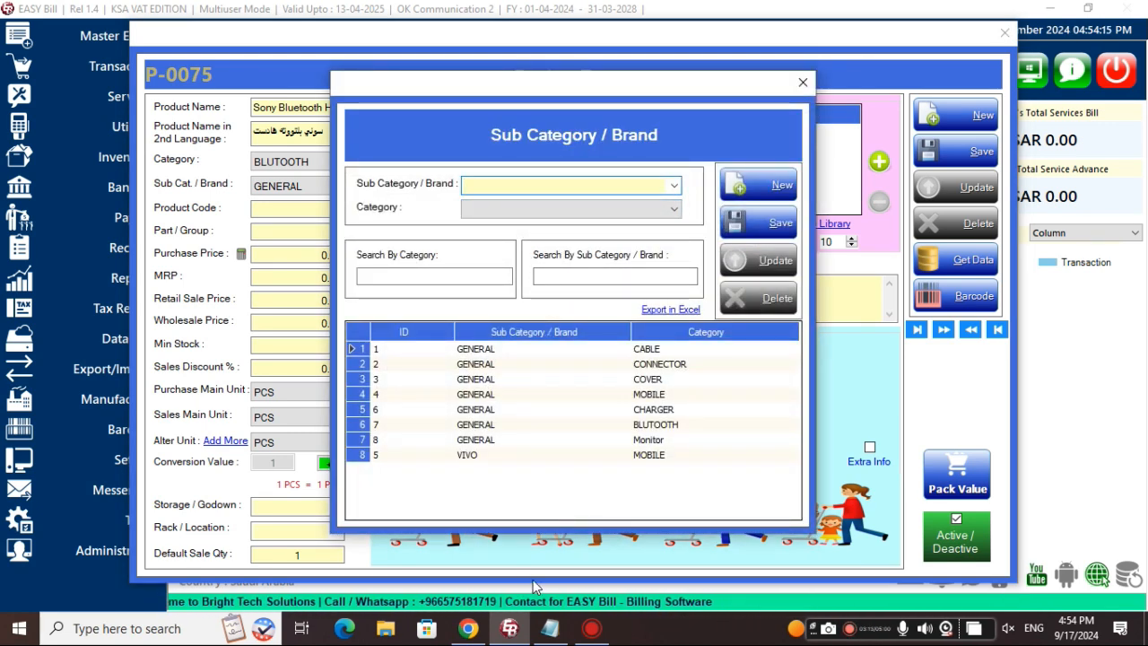
type("gENERAL")
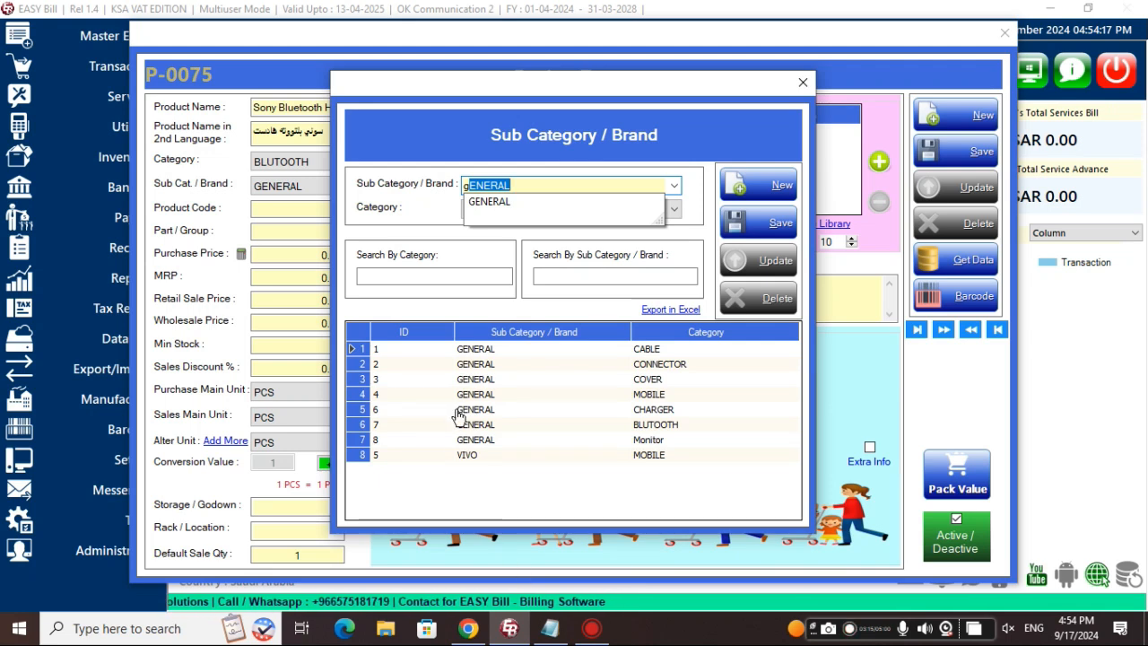
left_click(489, 205)
left_click(511, 212)
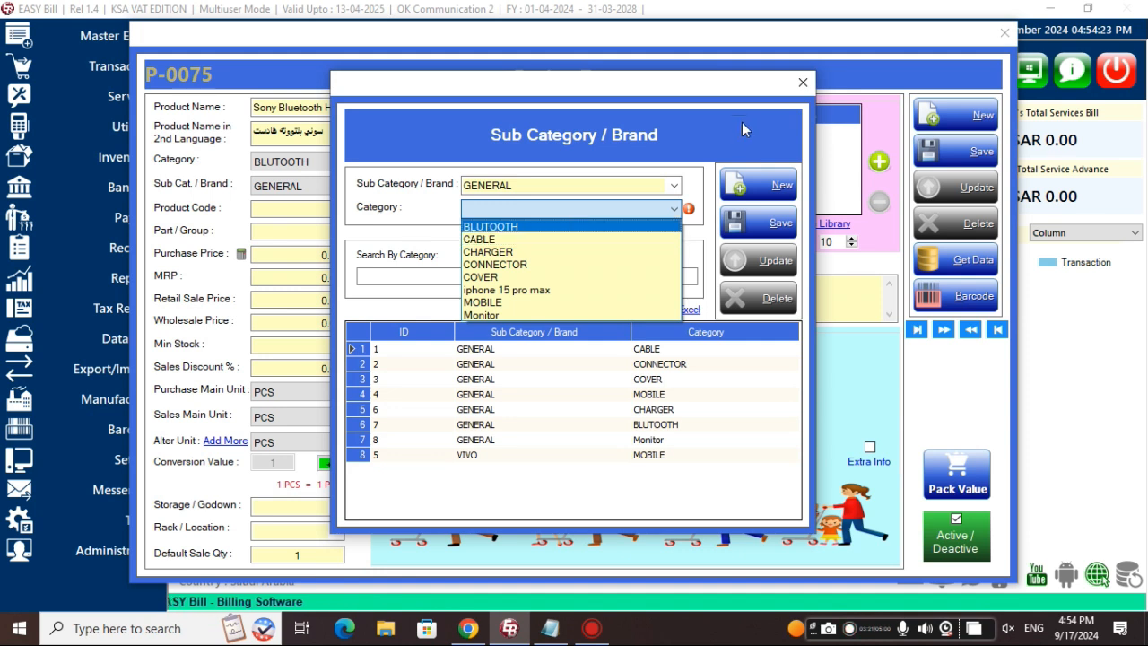
left_click(622, 229)
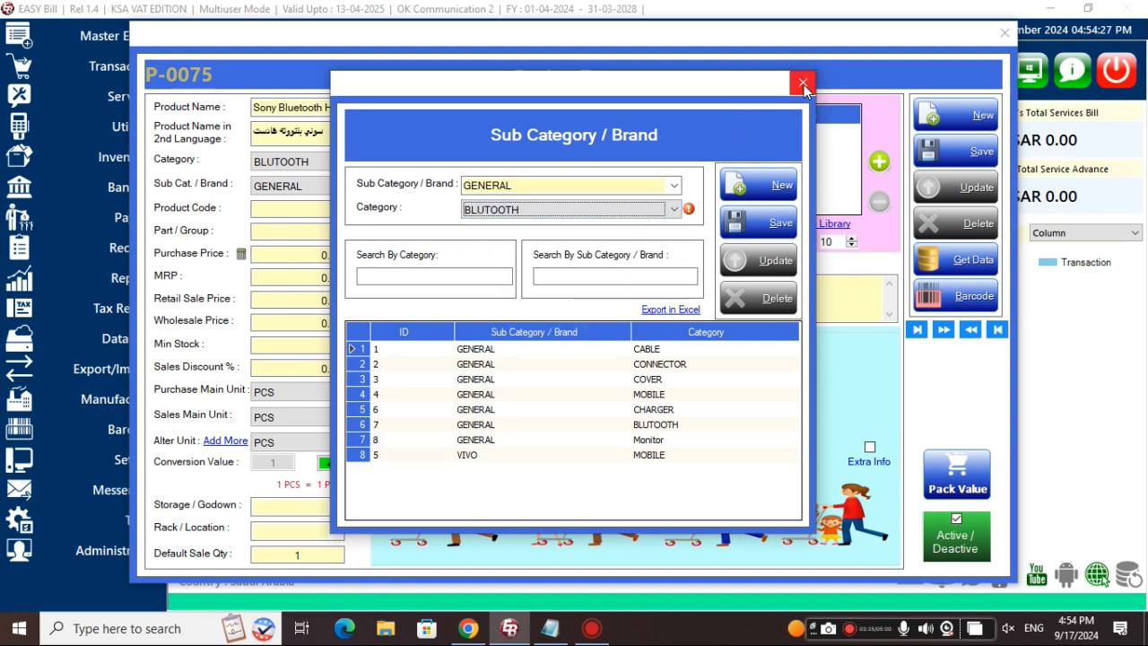
left_click(642, 426)
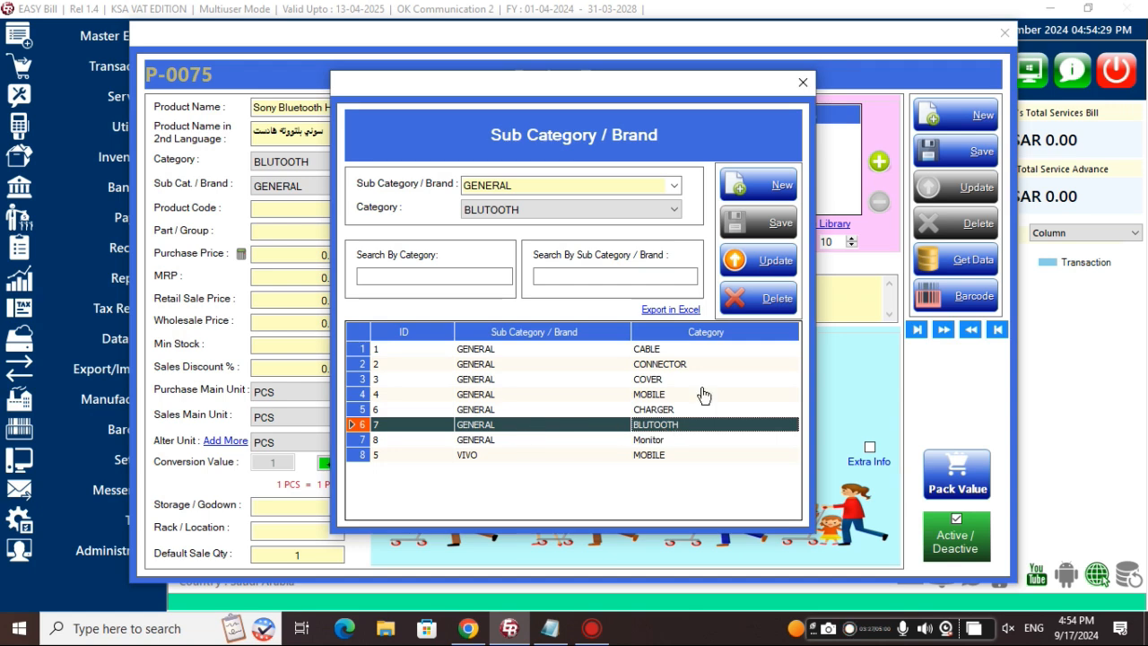
left_click(803, 84)
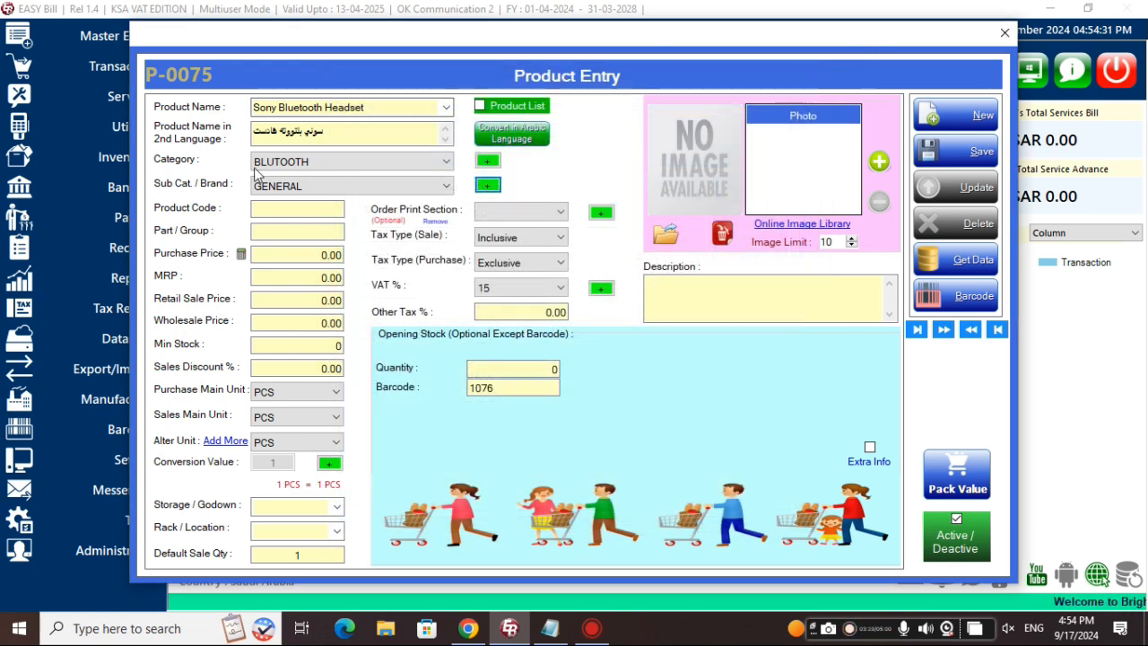
Step: Set the product's purchase price to 16 and its MRP to 55
key("Tab")
key("Tab")
key("Tab")
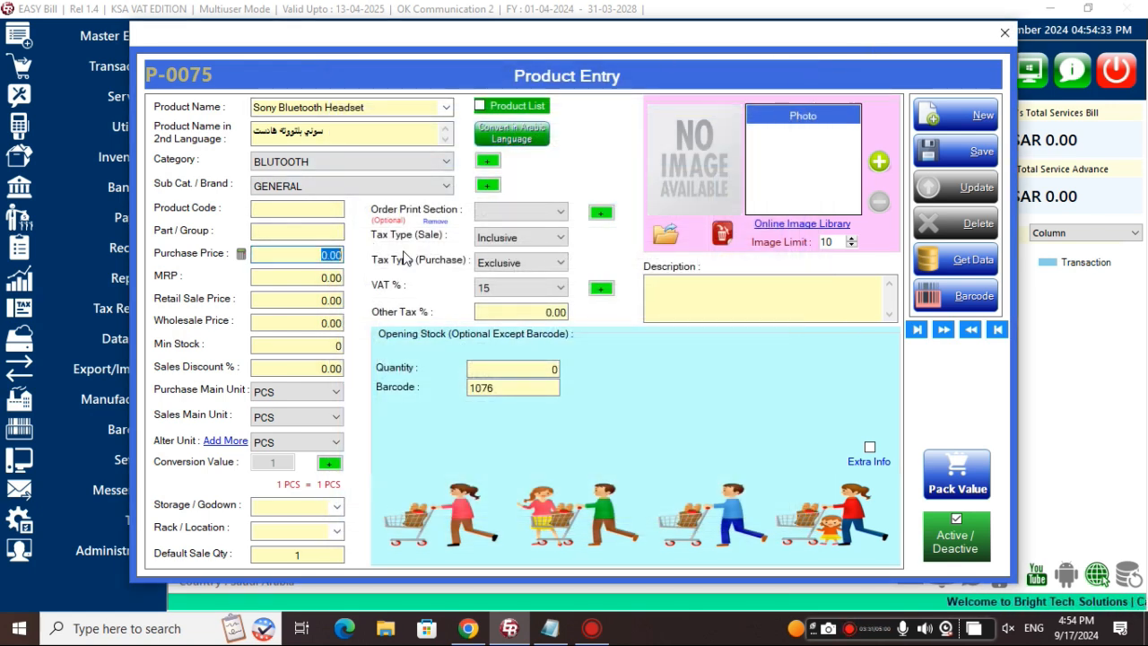
type("16")
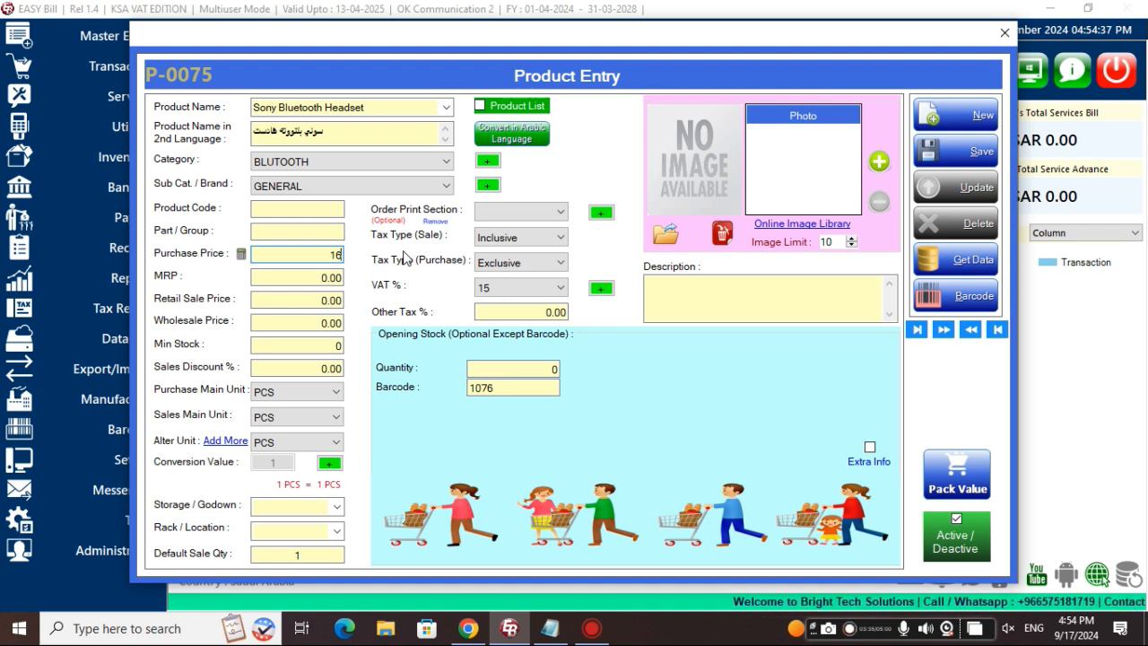
key("Return")
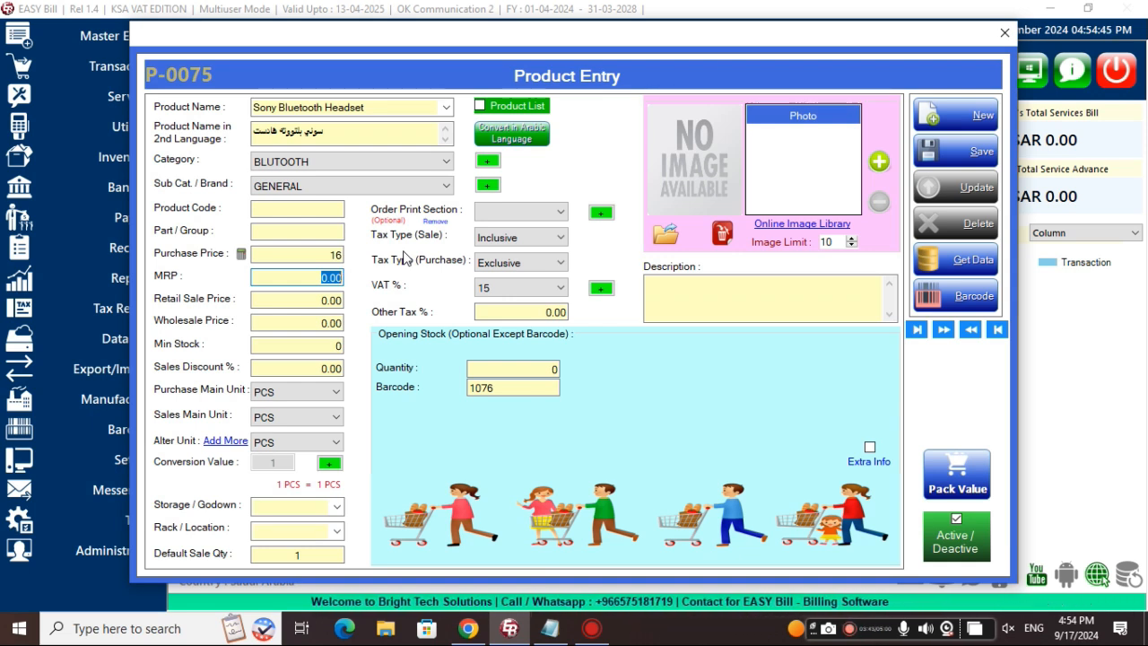
type("55")
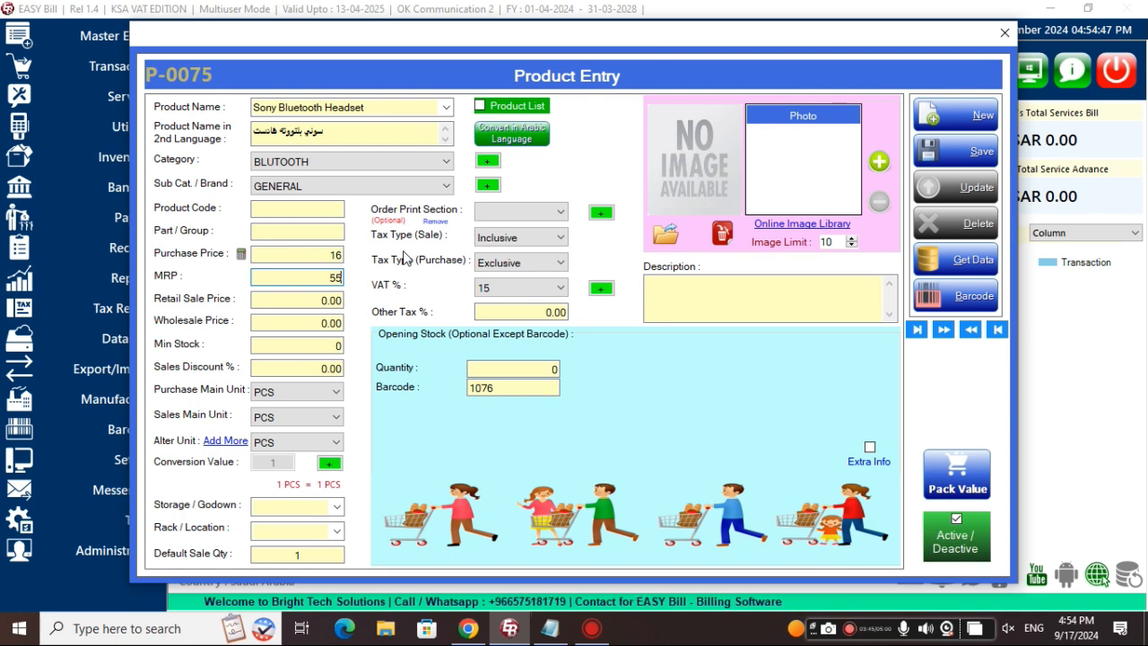
Step: Set the product's retail sale price to 45 and its wholesale price to 40
key("Return")
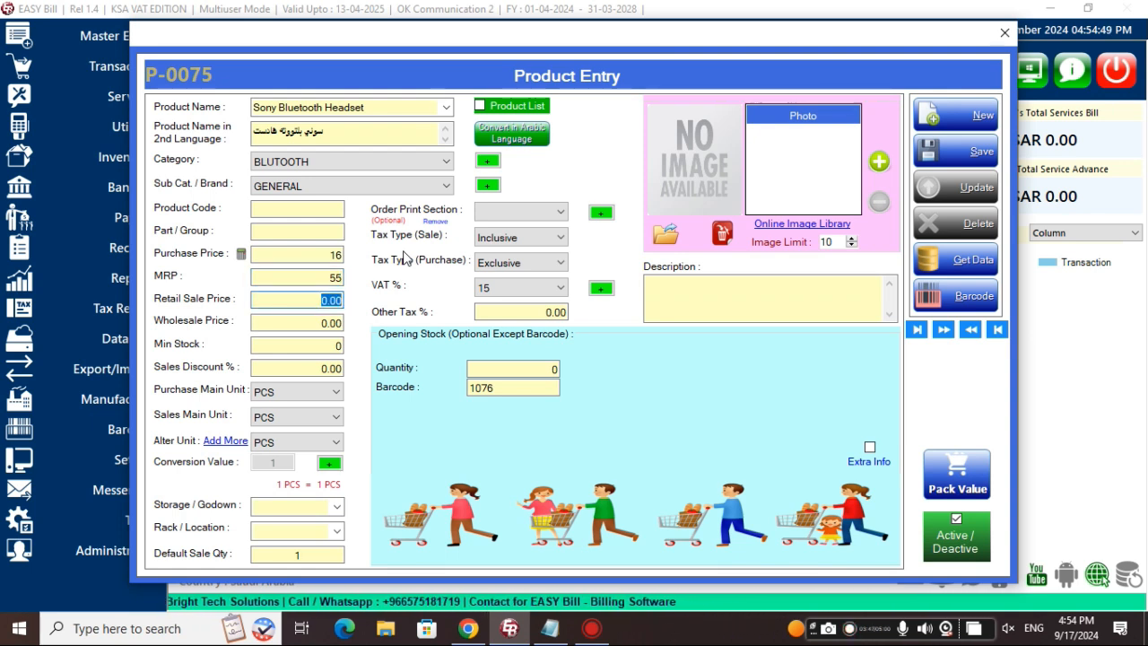
type("4")
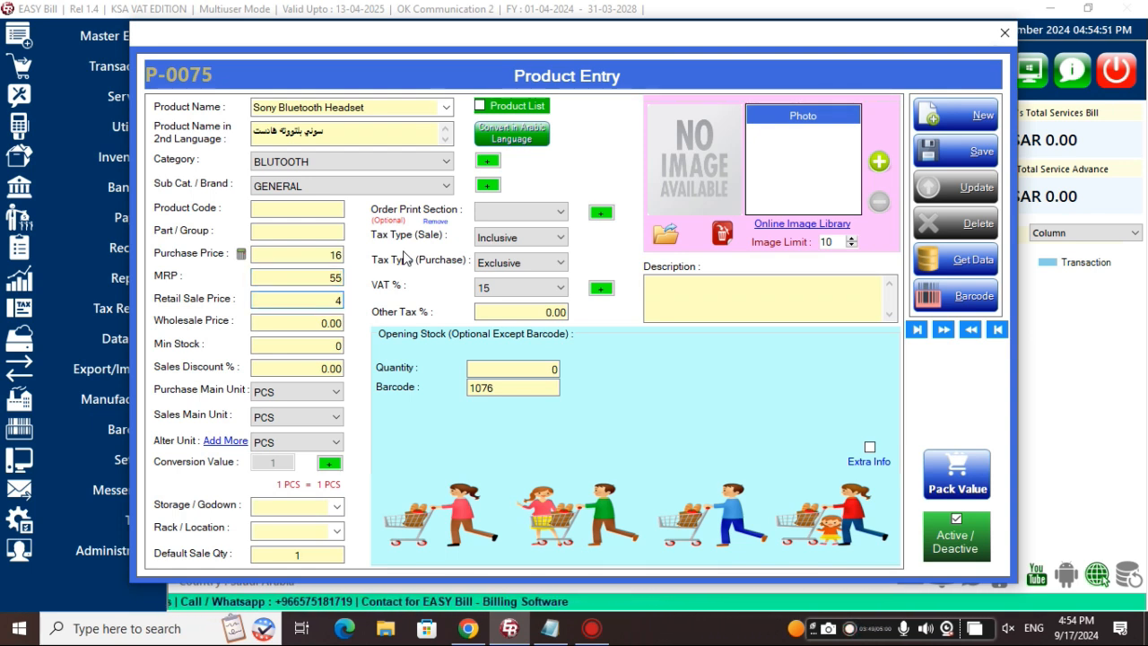
type("5")
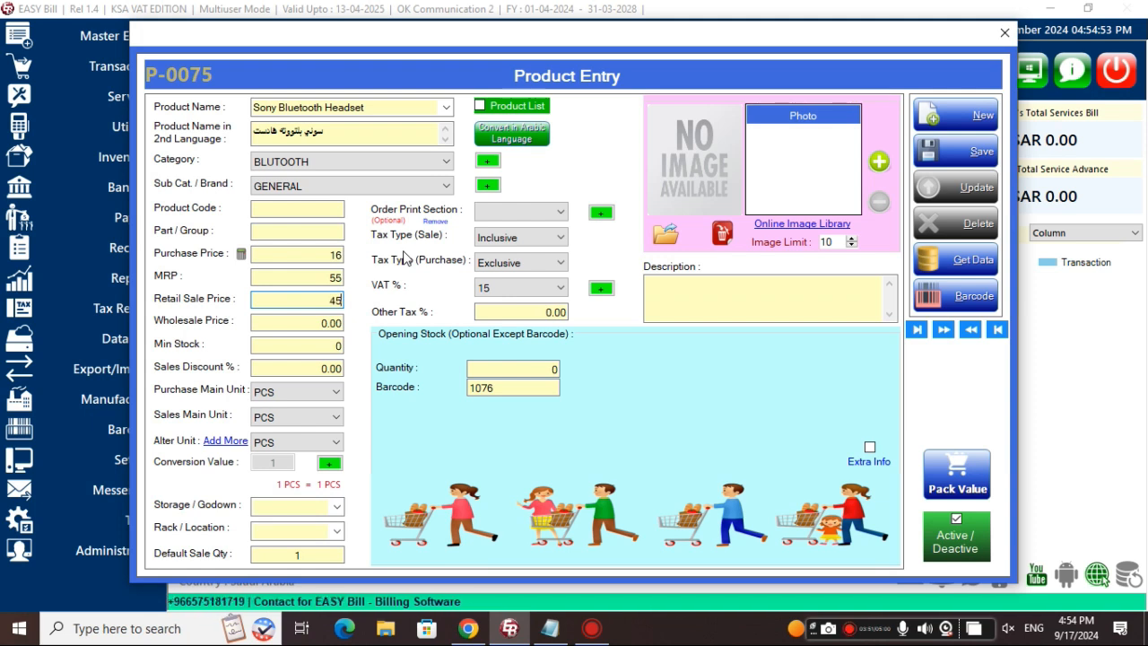
key("Tab")
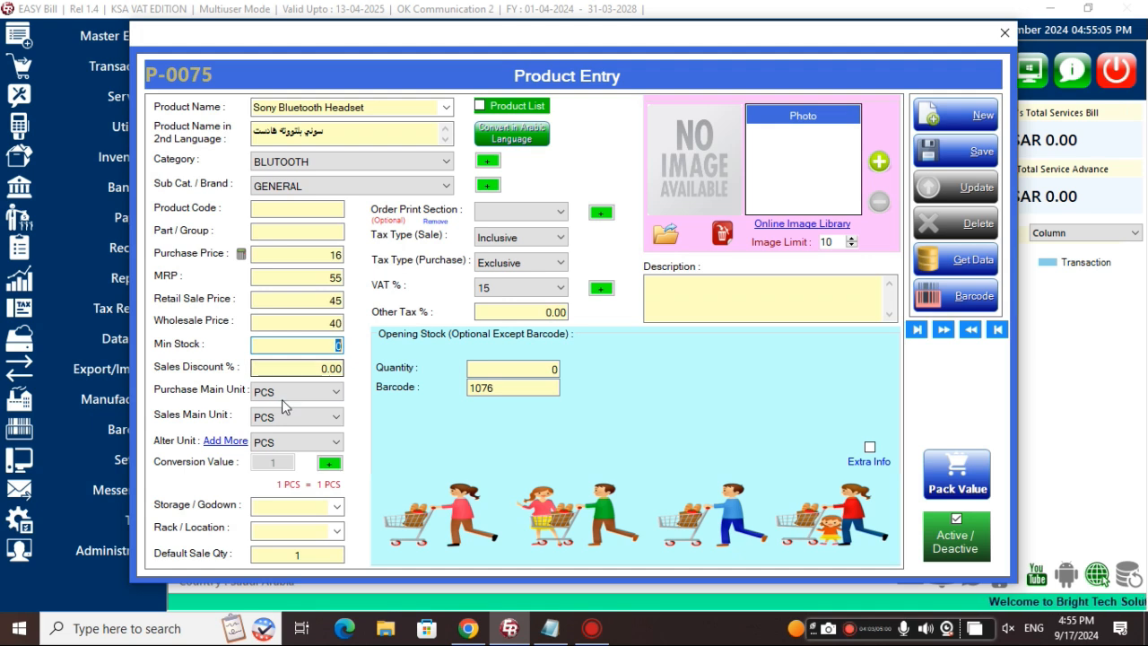
Step: Set the product's purchase main unit to NOS and choose Exclusive as its purchase tax type
left_click(306, 400)
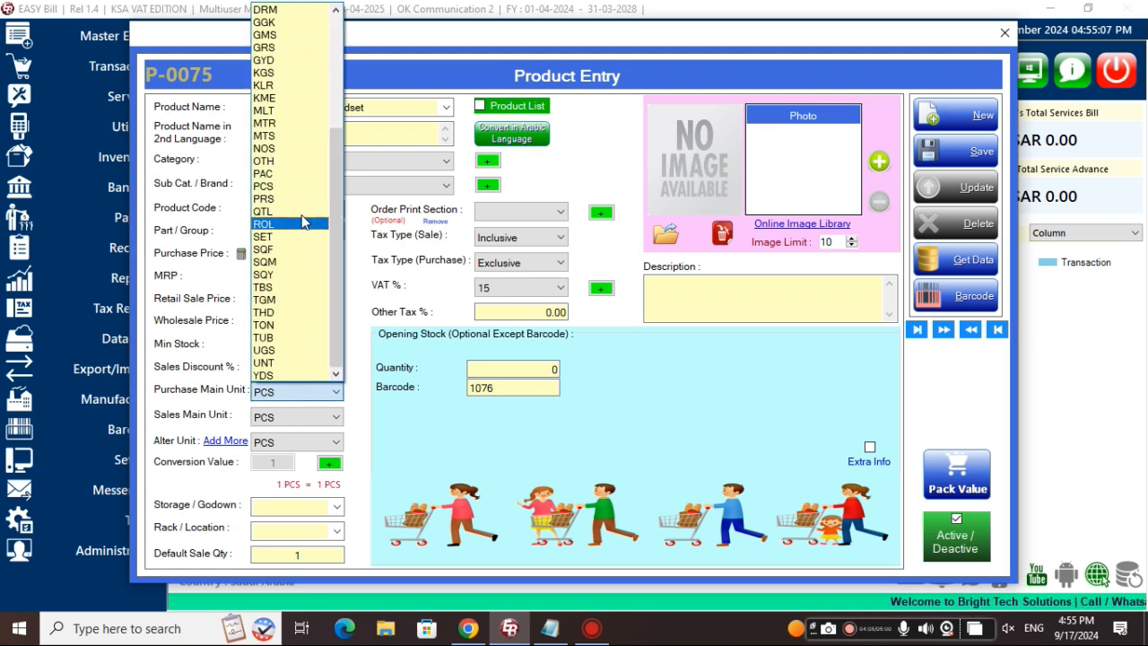
left_click(284, 149)
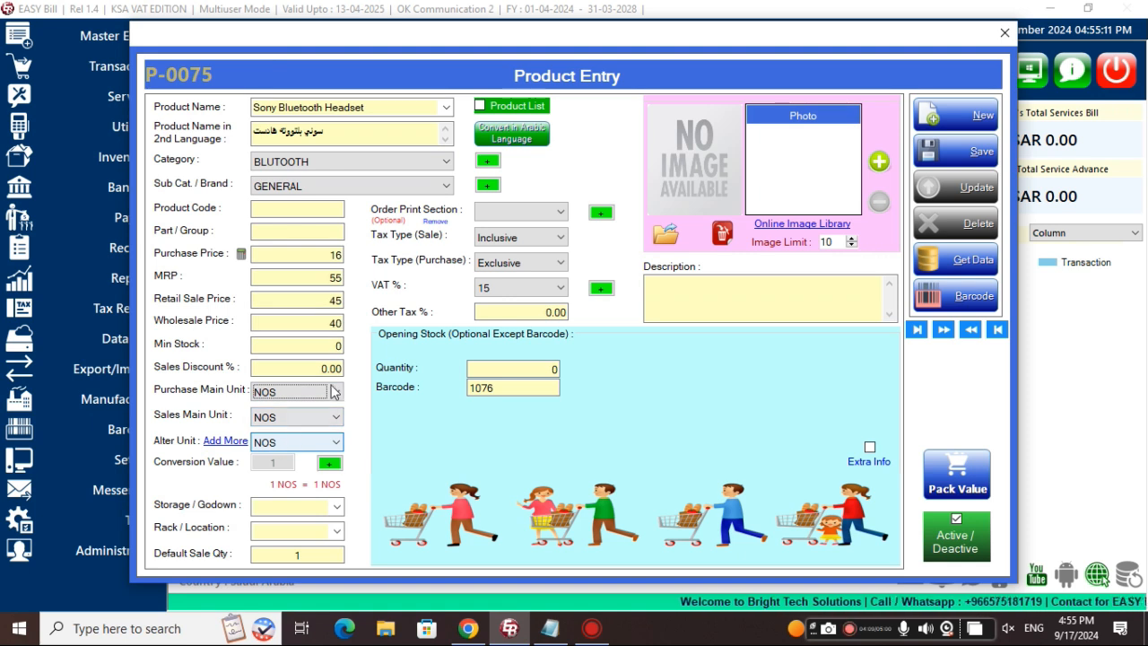
left_click(509, 264)
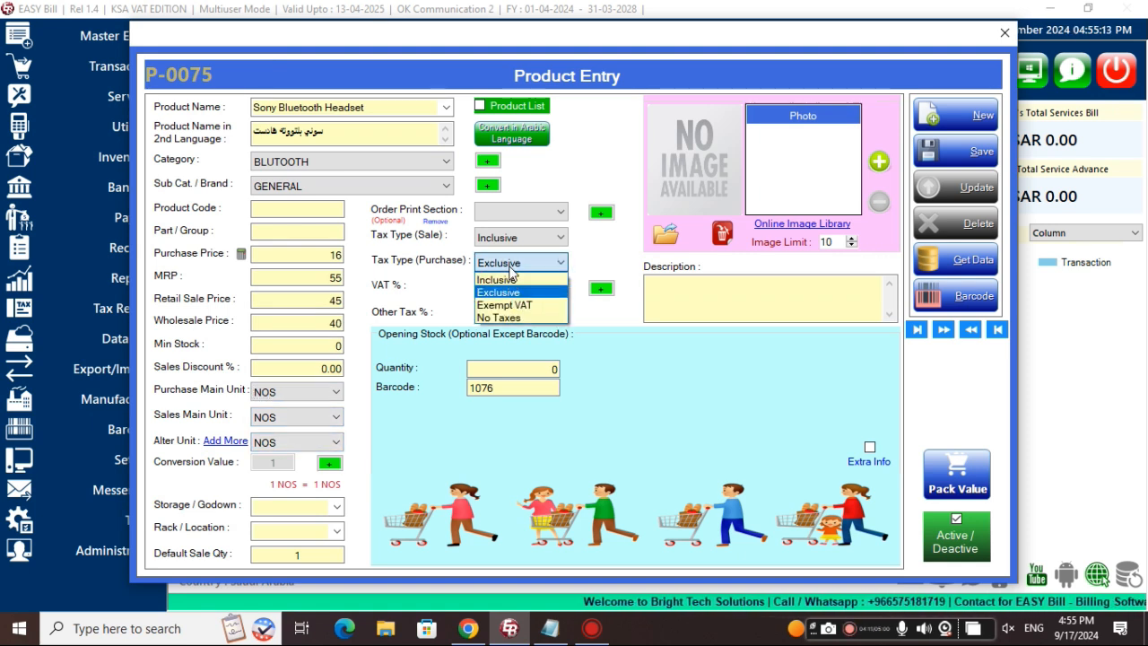
left_click(496, 291)
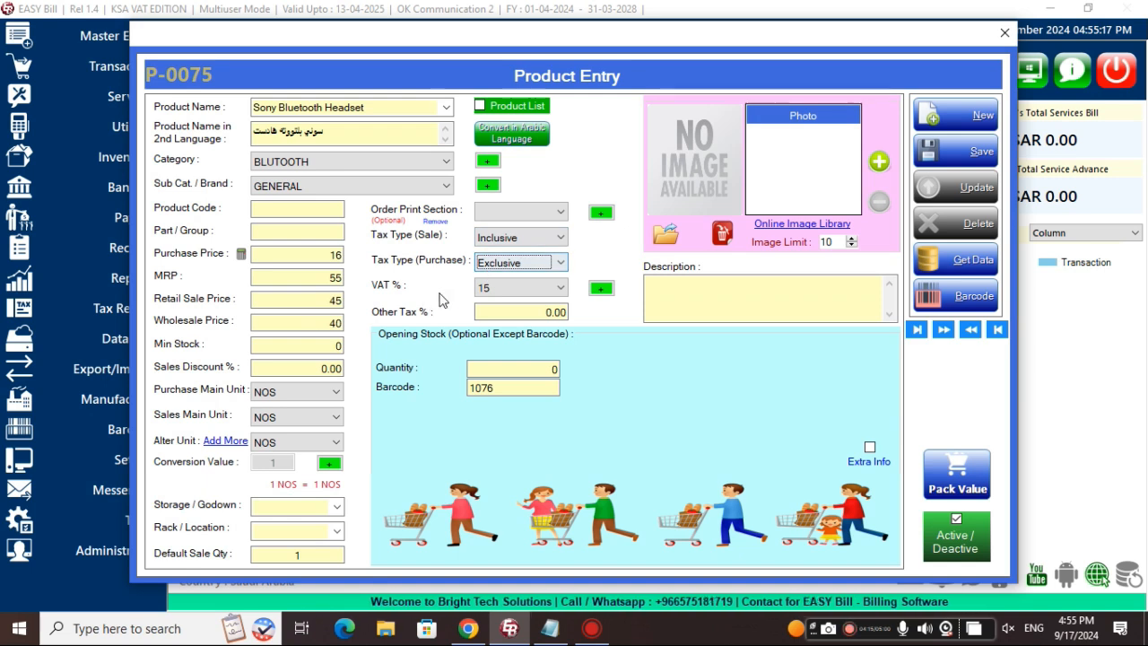
Step: Save the new product with barcode 1076 and close the product entry form
left_click(508, 386)
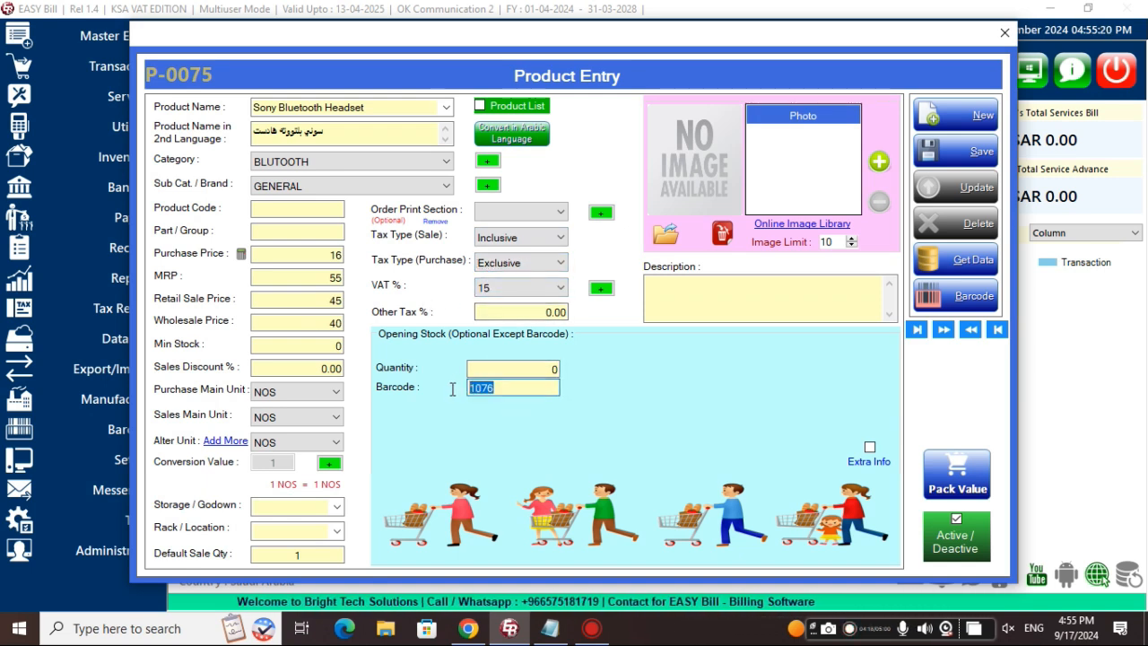
left_click(512, 389)
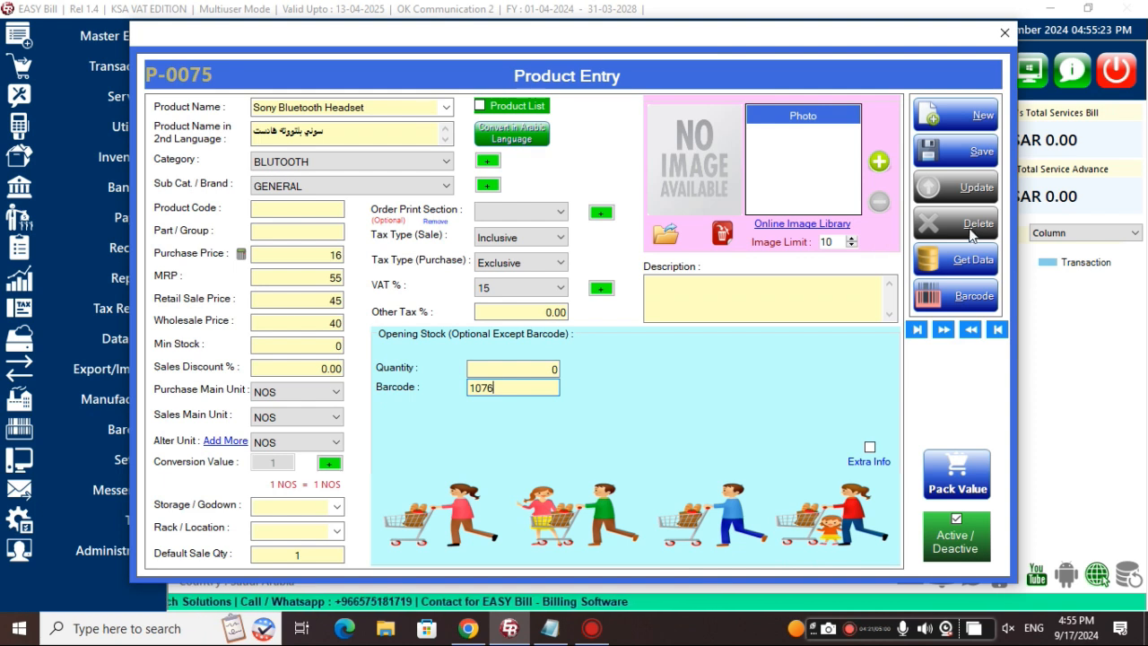
left_click(965, 159)
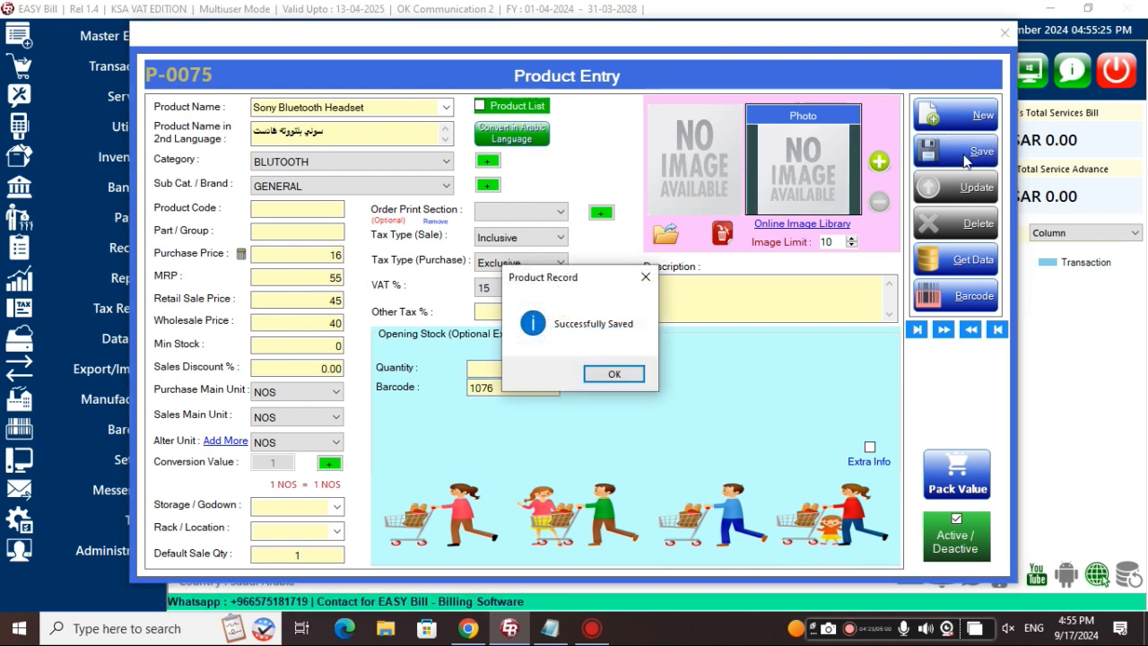
left_click(615, 374)
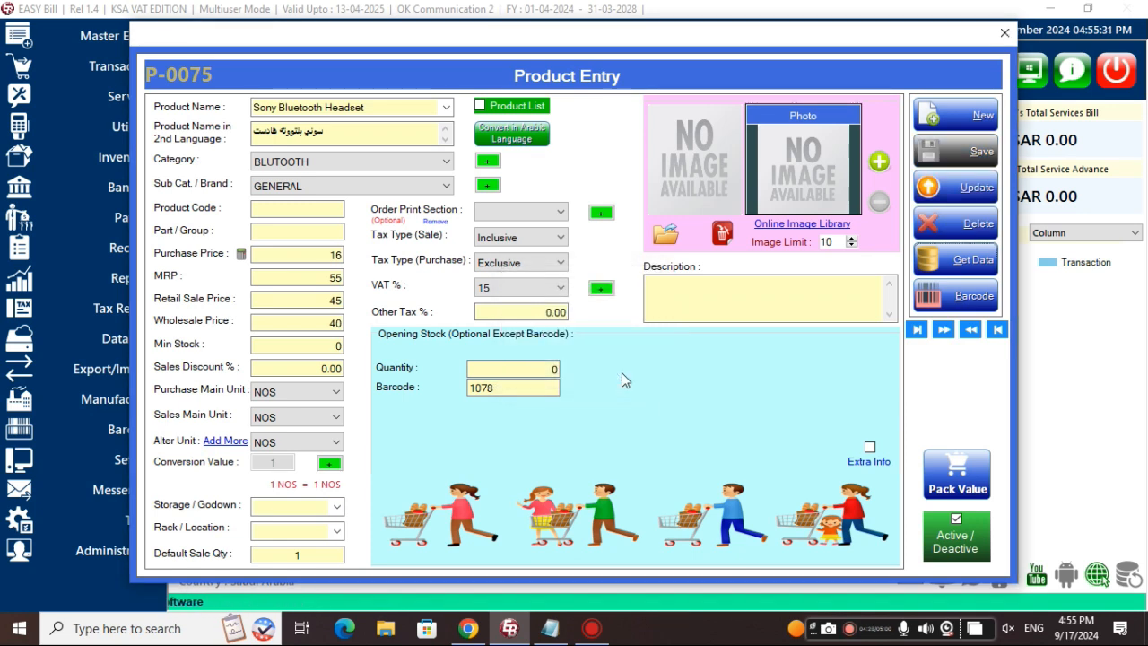
left_click(1004, 34)
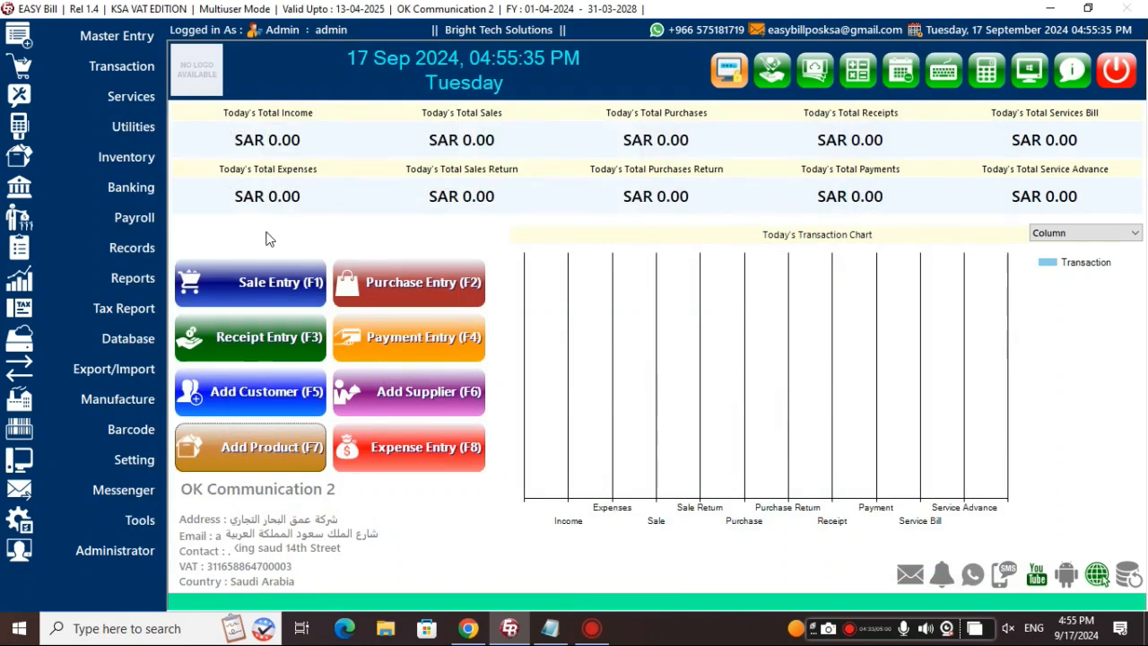
Step: Add one Sony Bluetooth Headset to a new sale entry by searching for "so", and close the sale without saving it
left_click(283, 289)
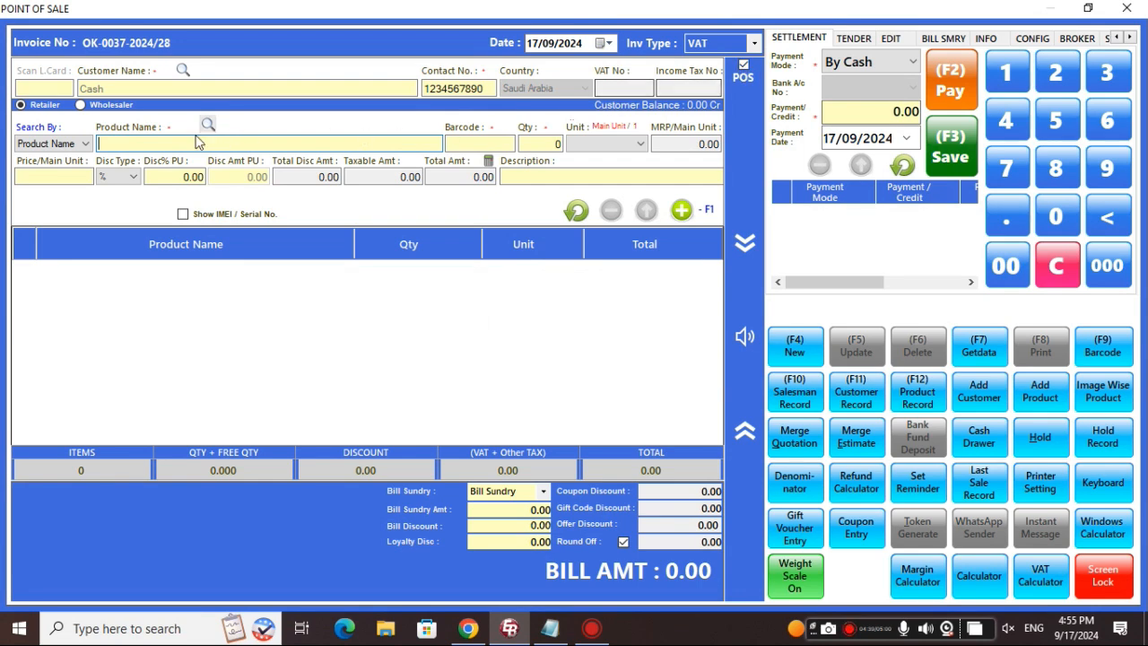
type("so")
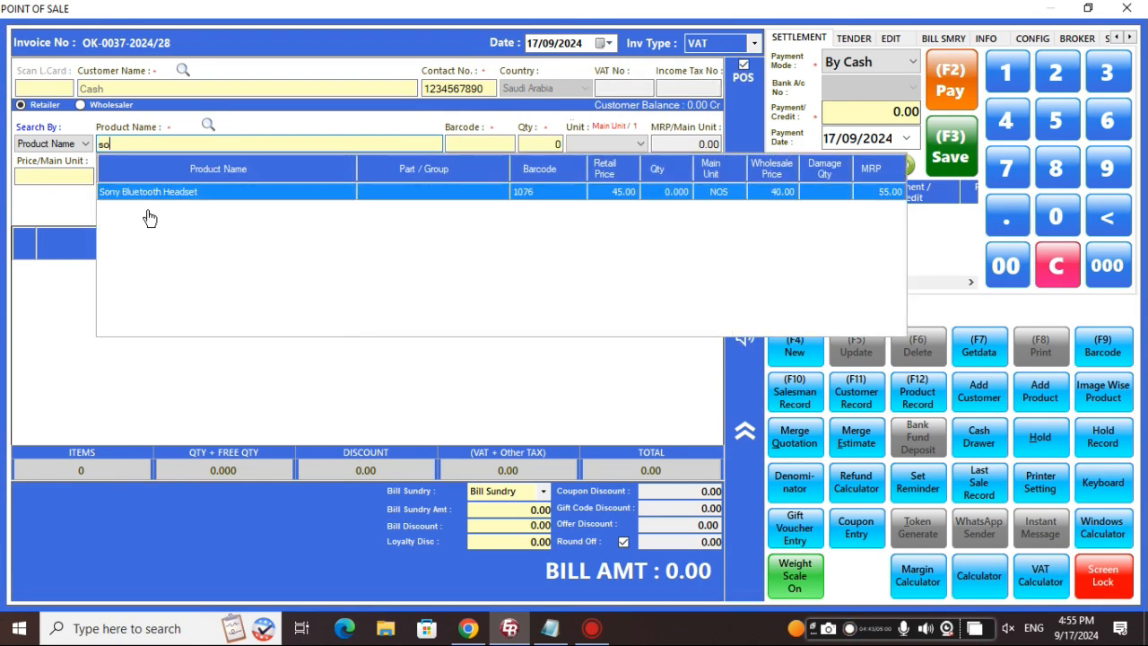
key("Return")
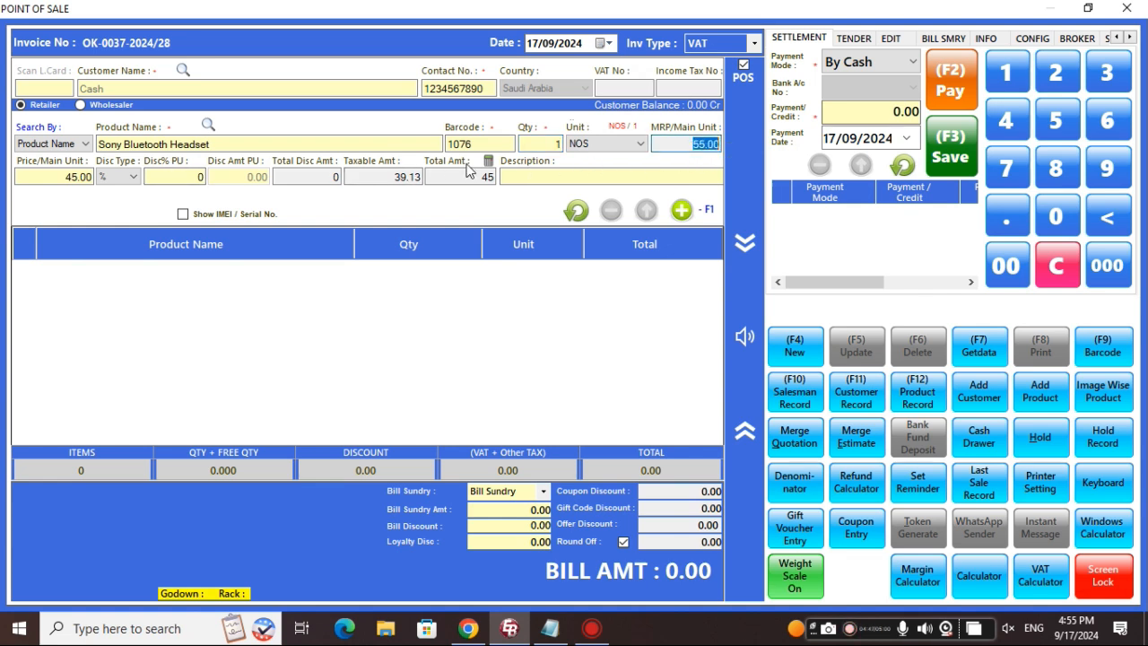
key("Return")
key("Return")
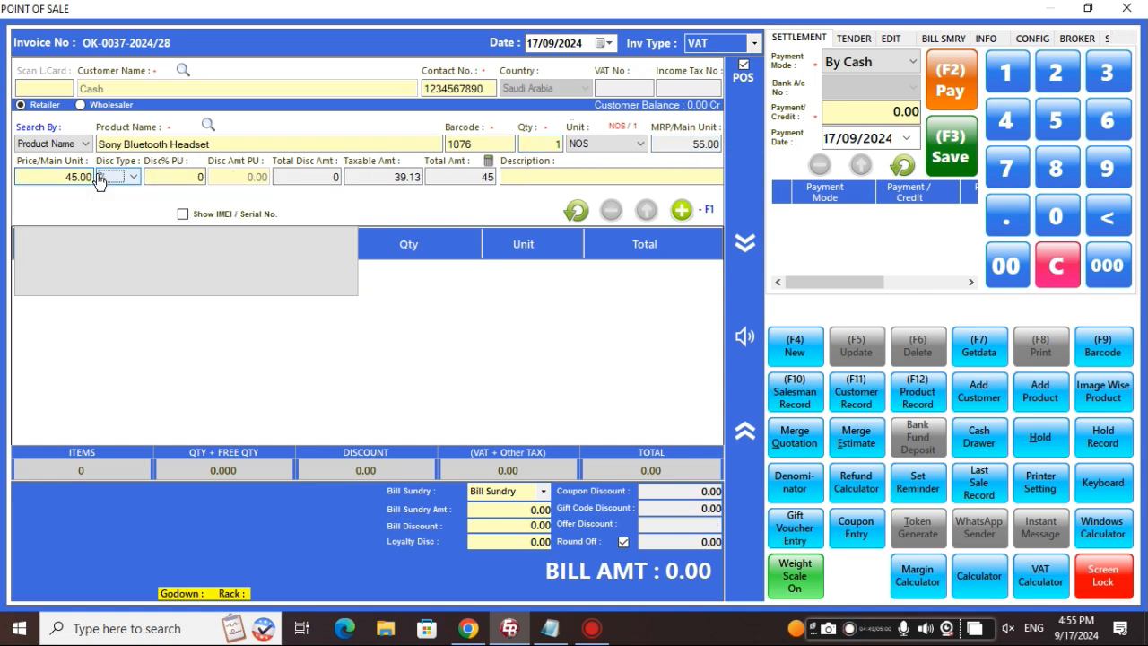
left_click(684, 210)
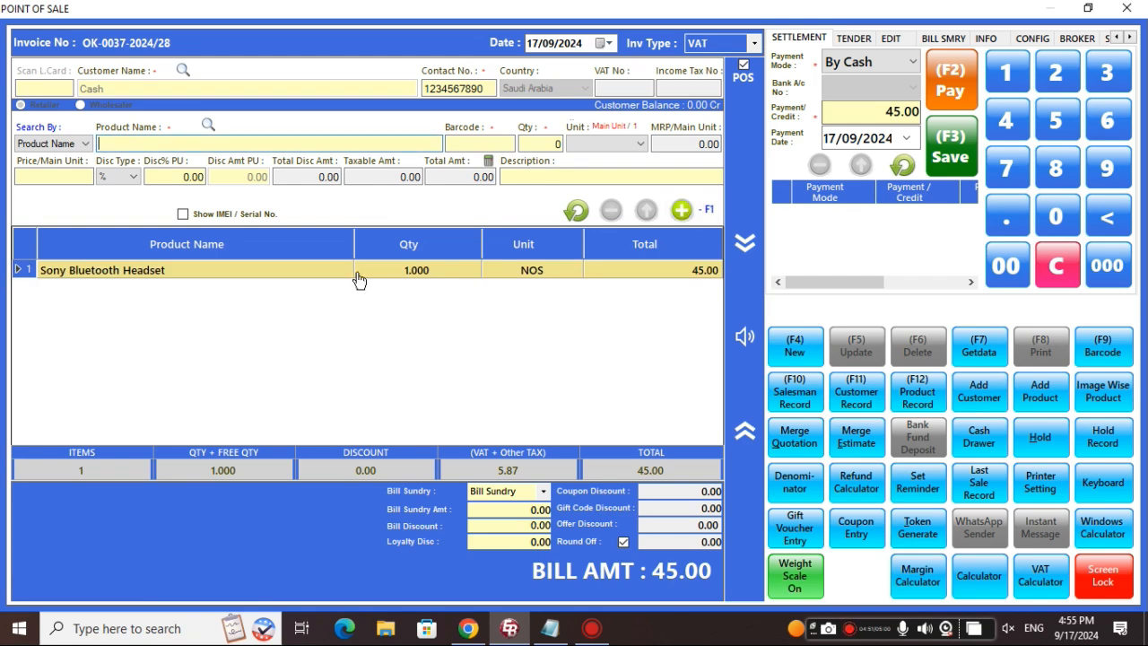
left_click(1135, 9)
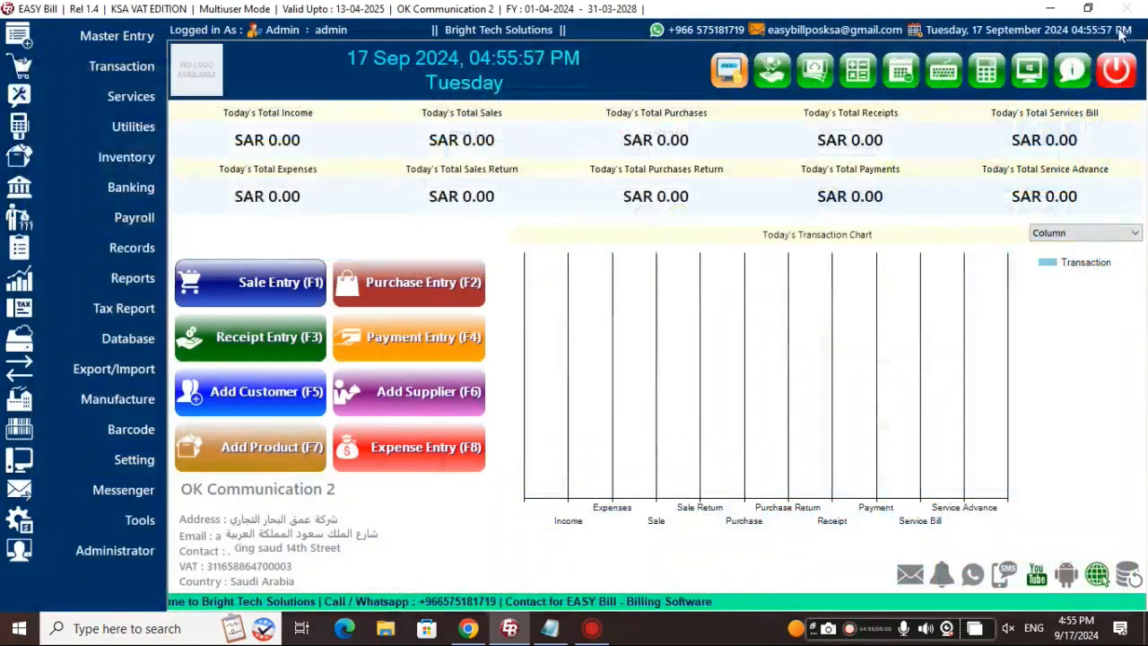